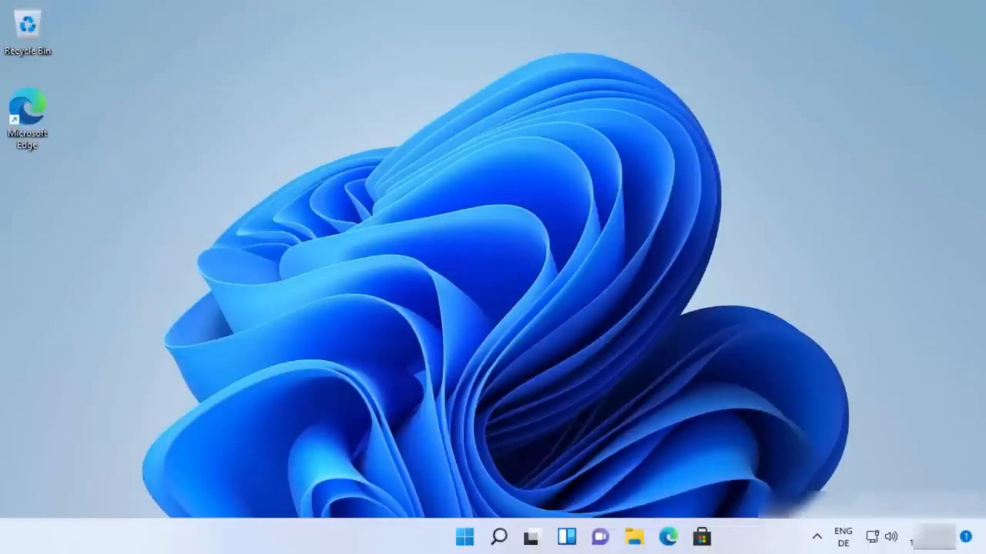
# Step: Search Windows for "partition" and open the "Create and format hard disk partitions" tool
pyautogui.click(501, 538)
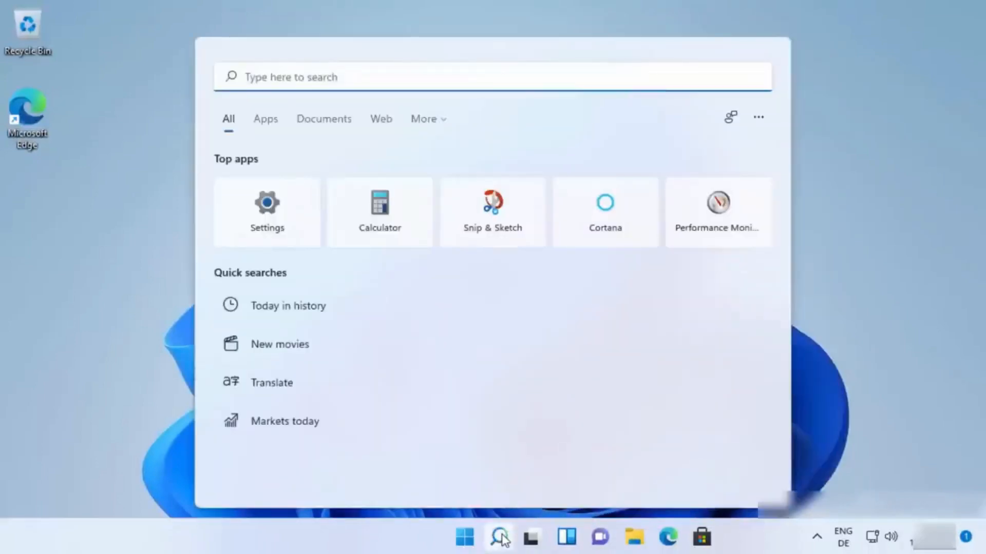
pyautogui.write('part')
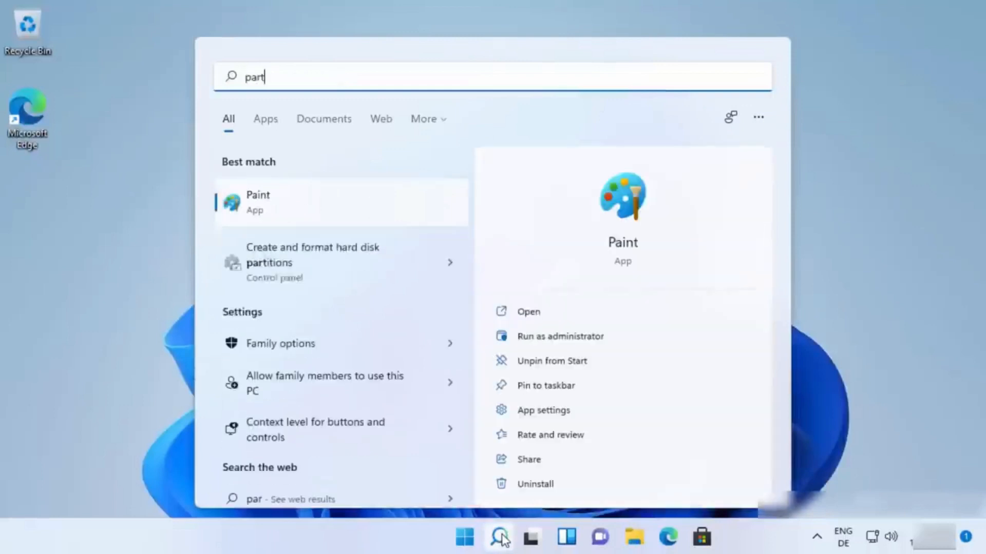
pyautogui.write('ition')
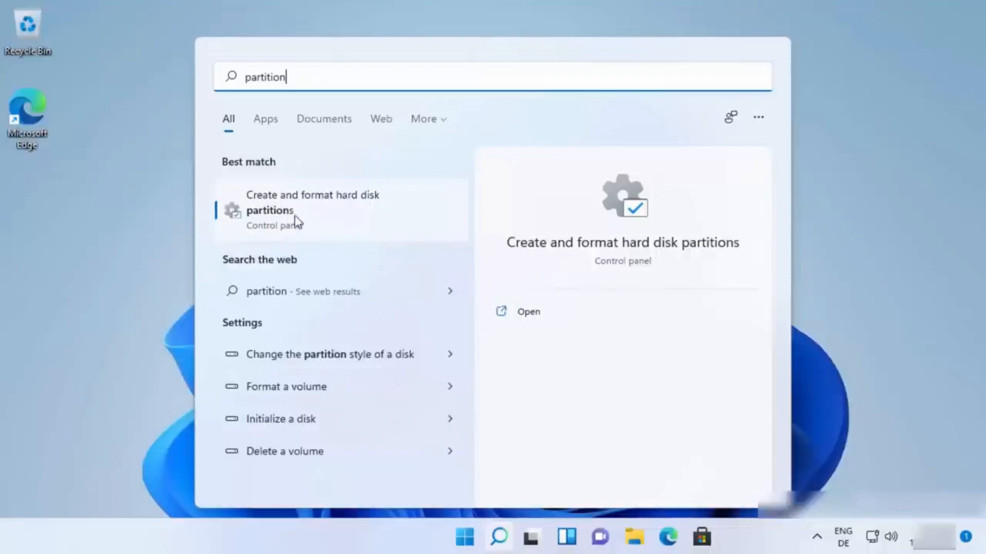
pyautogui.click(301, 219)
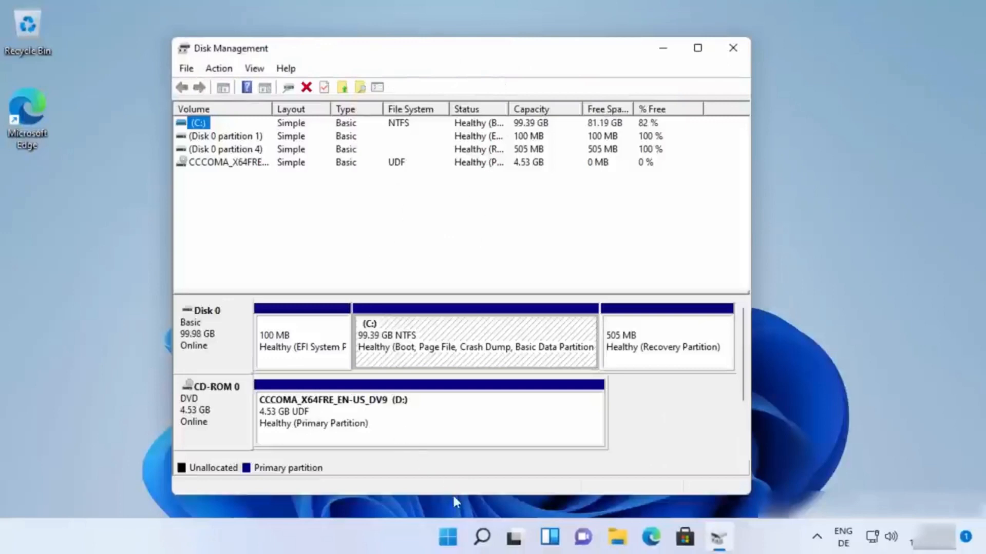
pyautogui.click(481, 537)
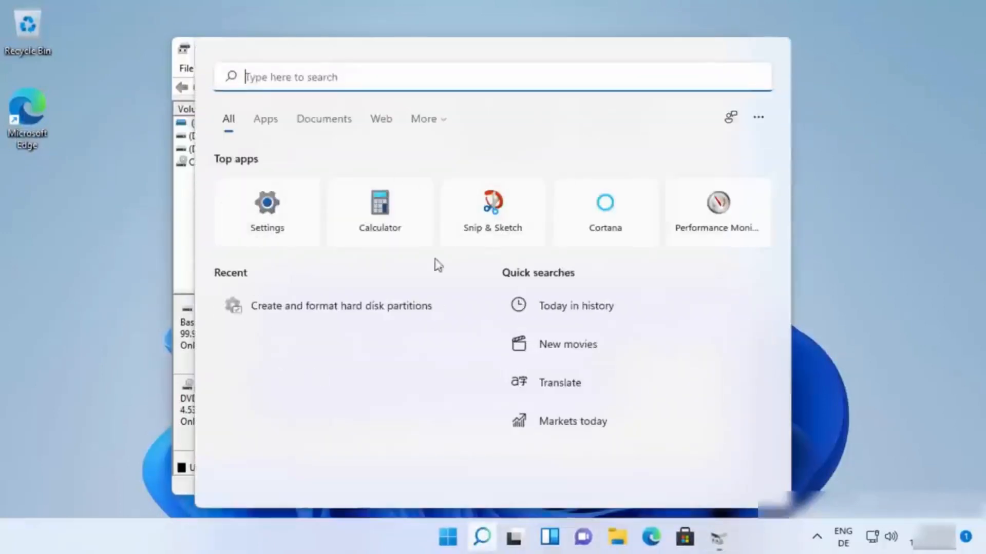
pyautogui.click(880, 353)
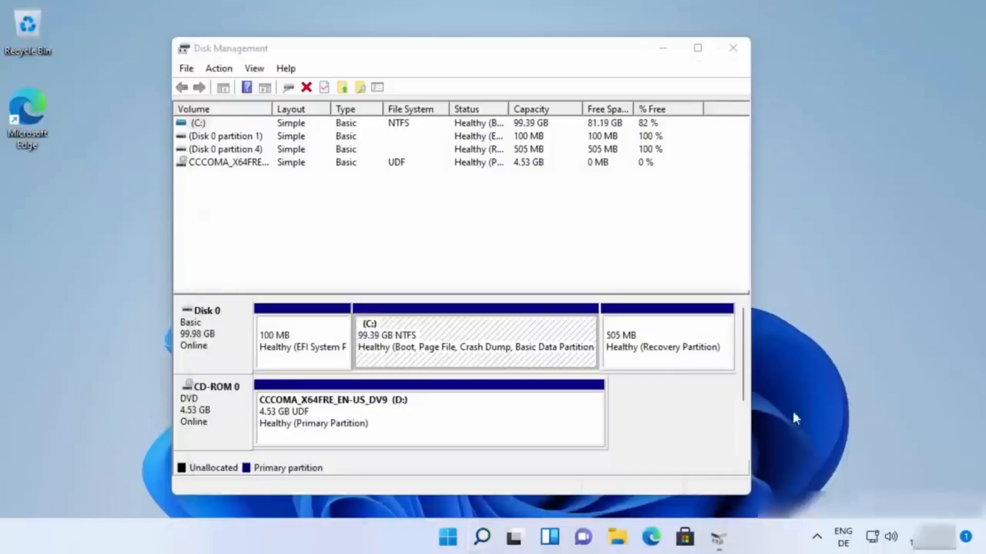
# Step: Open Computer Management for This PC from File Explorer and display its Disk Management section
pyautogui.click(618, 540)
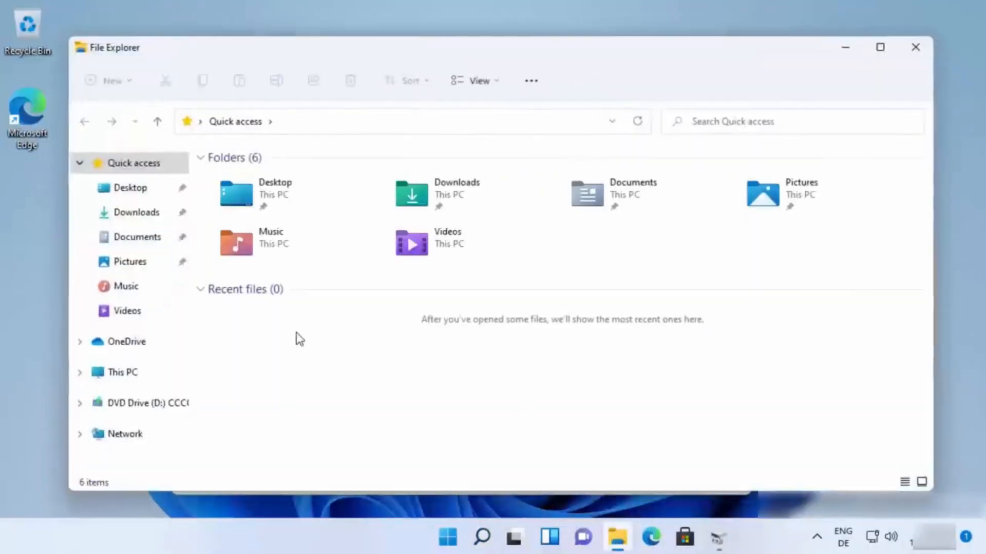
pyautogui.click(81, 163)
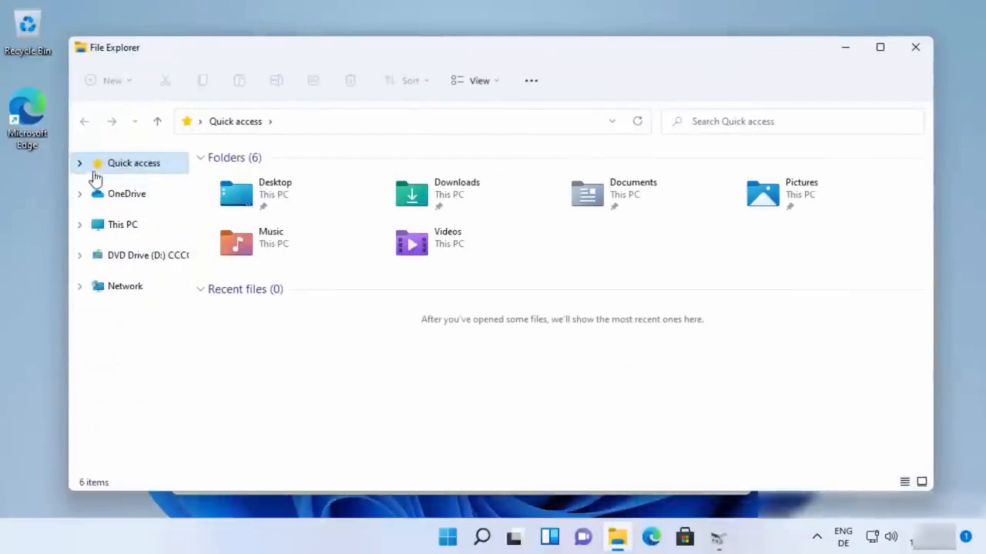
pyautogui.rightClick(137, 234)
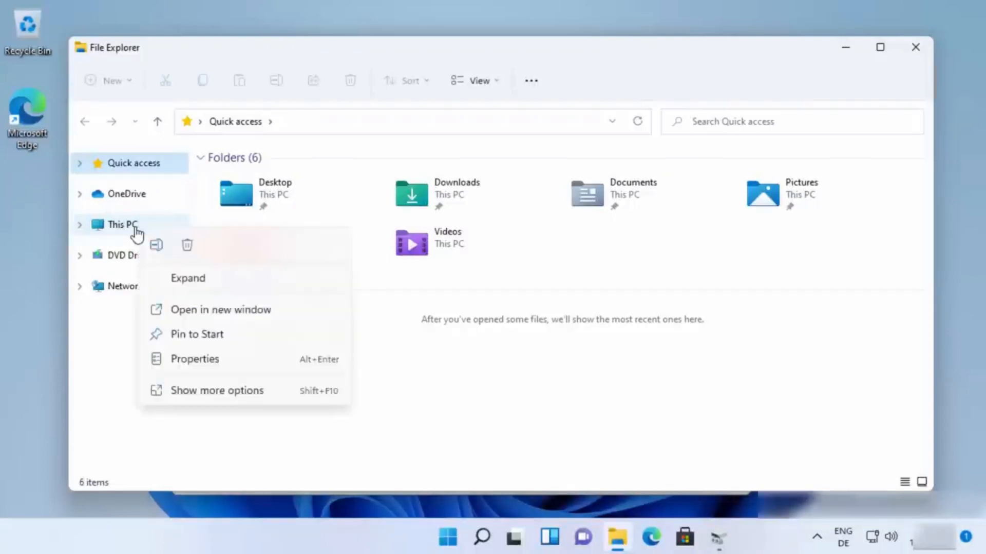
pyautogui.click(204, 392)
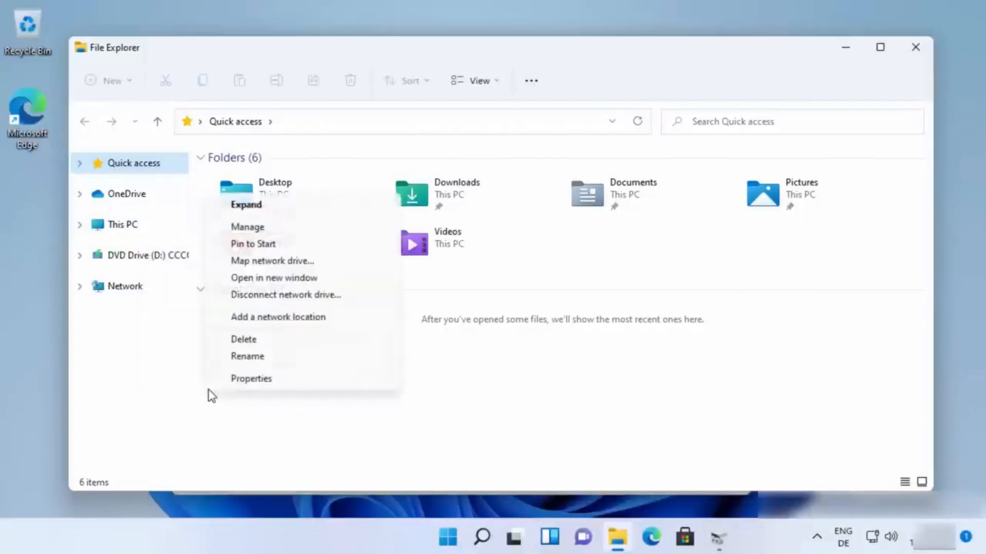
pyautogui.click(247, 228)
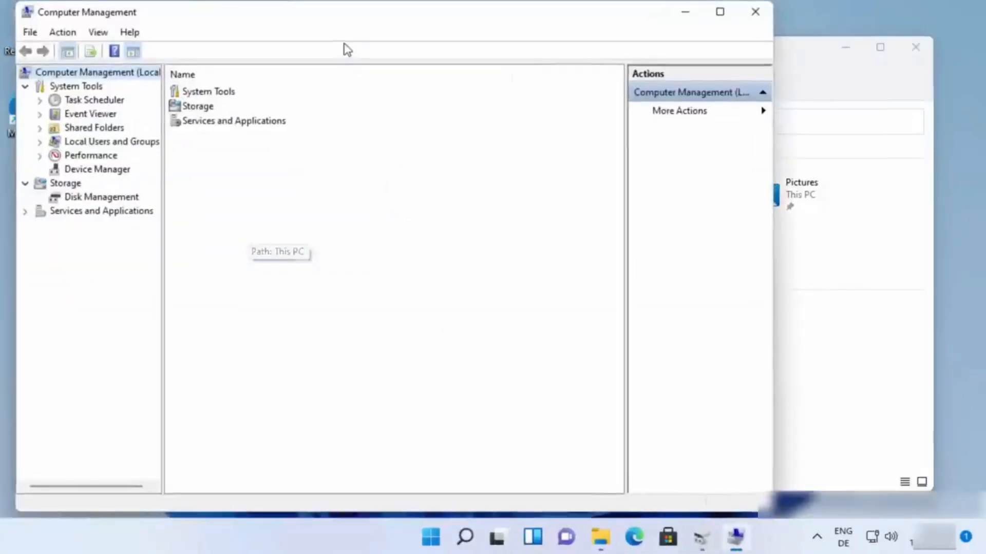
pyautogui.moveTo(349, 22); pyautogui.dragTo(449, 26)
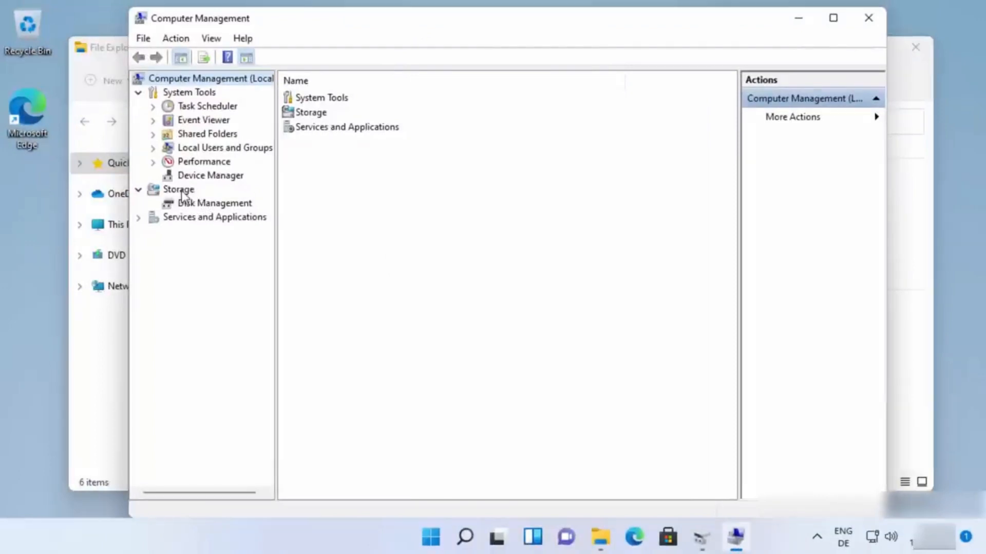
pyautogui.click(203, 208)
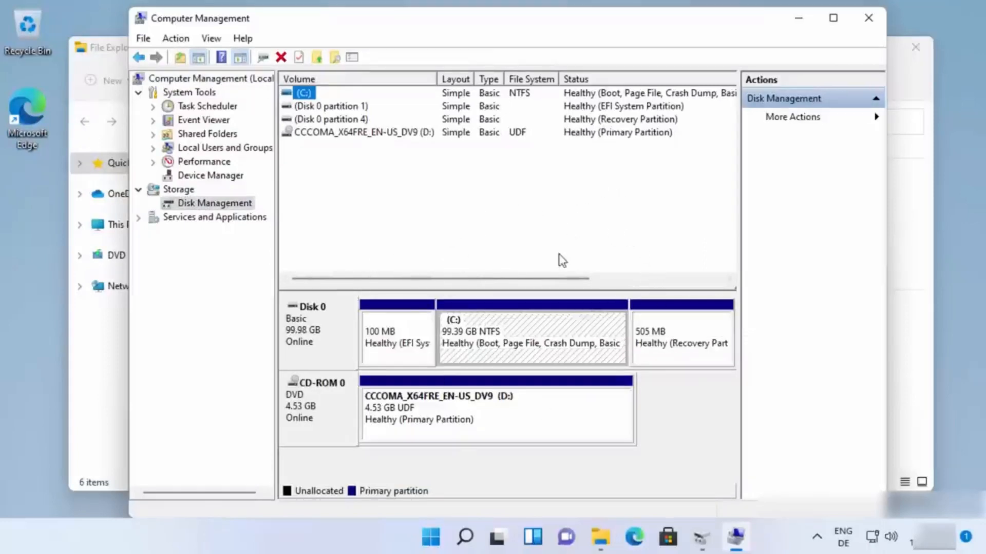
# Step: Close Computer Management and return to the standalone Disk Management window, maximized
pyautogui.click(868, 18)
pyautogui.click(845, 49)
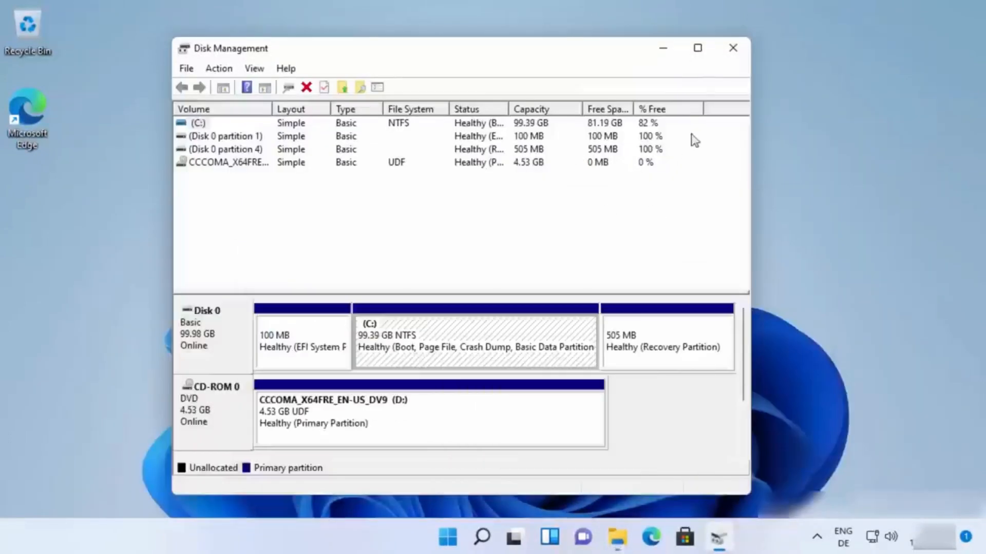
pyautogui.click(697, 49)
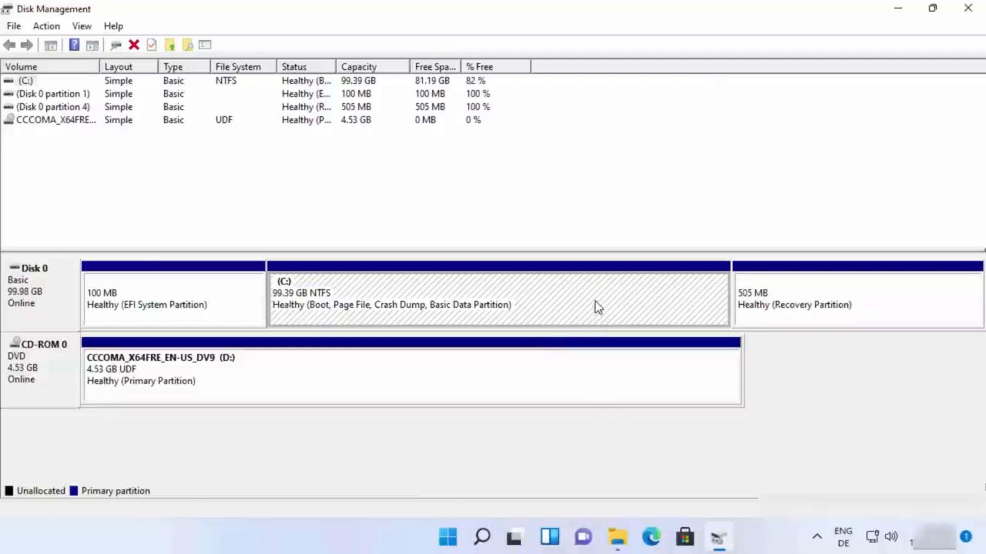
# Step: Check the computer's drives under This PC in File Explorer and return to Disk Management
pyautogui.click(618, 538)
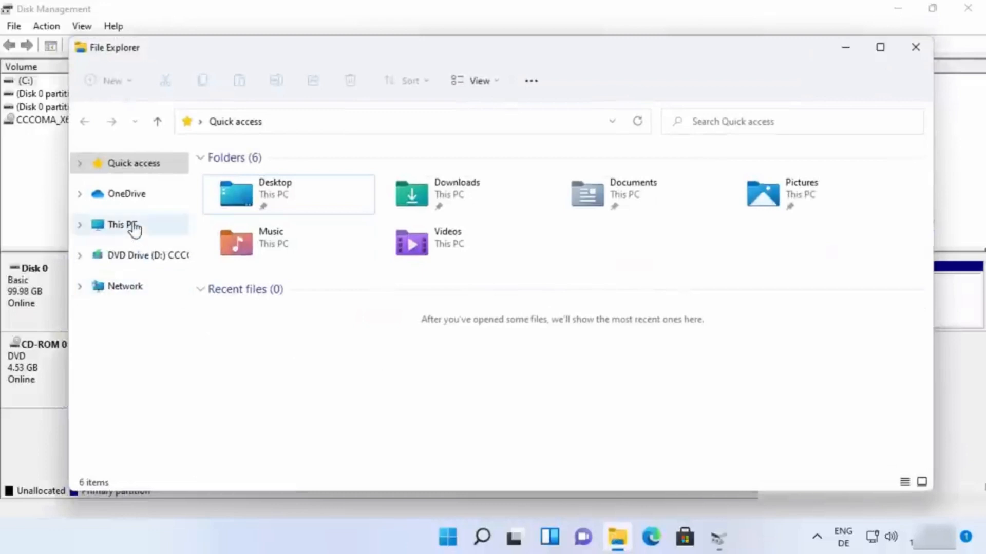
pyautogui.click(132, 226)
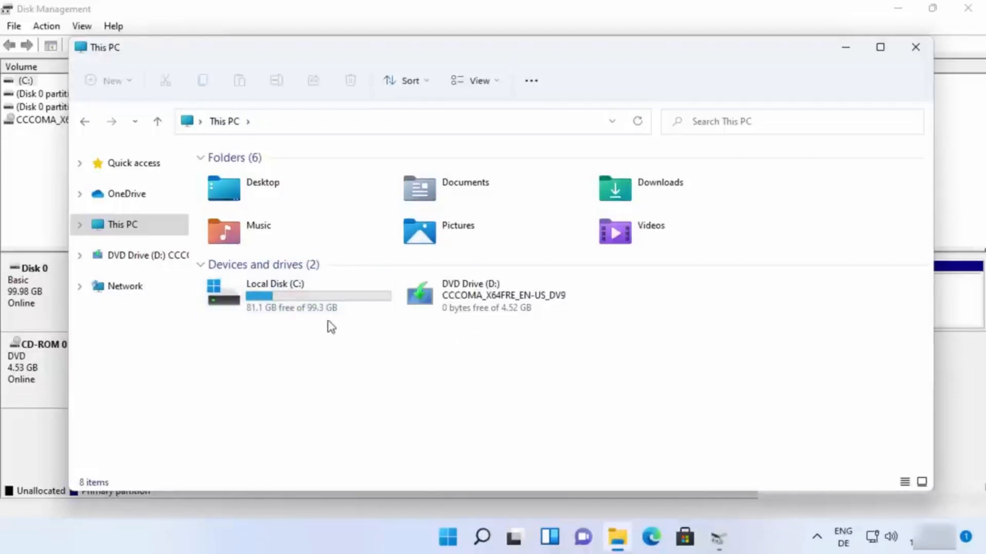
pyautogui.click(345, 501)
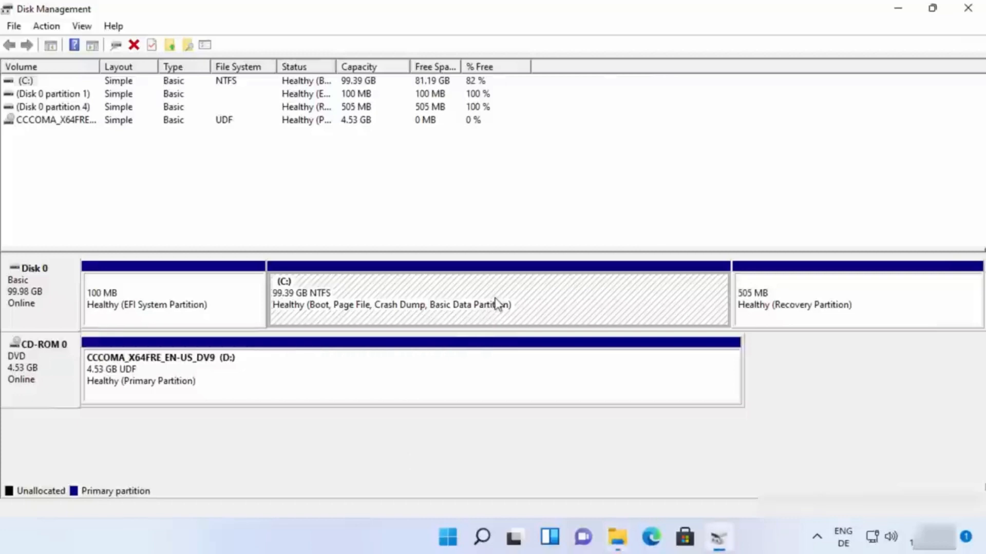
# Step: Shrink the C: volume on Disk 0 by 10000 MB
pyautogui.rightClick(567, 301)
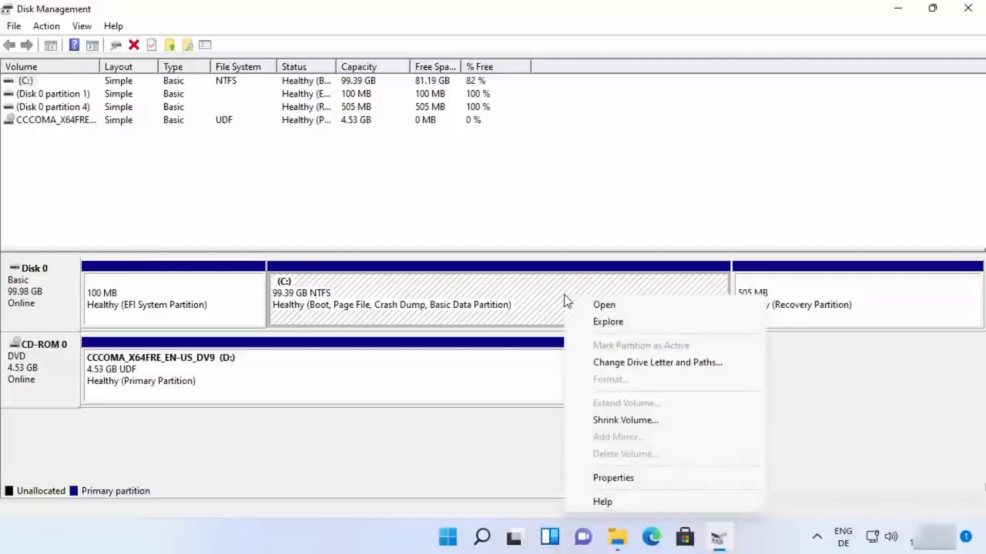
pyautogui.click(611, 425)
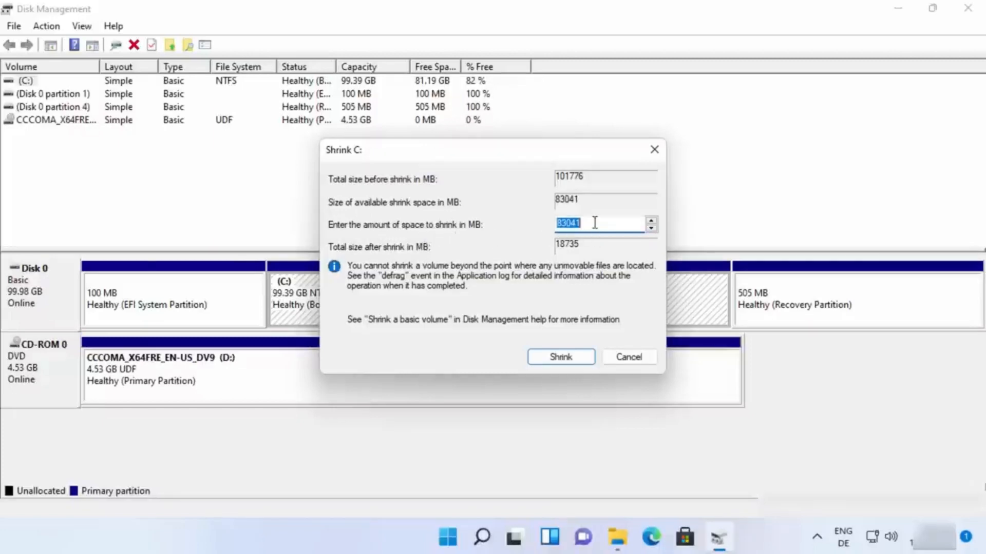
pyautogui.moveTo(455, 153); pyautogui.dragTo(540, 153)
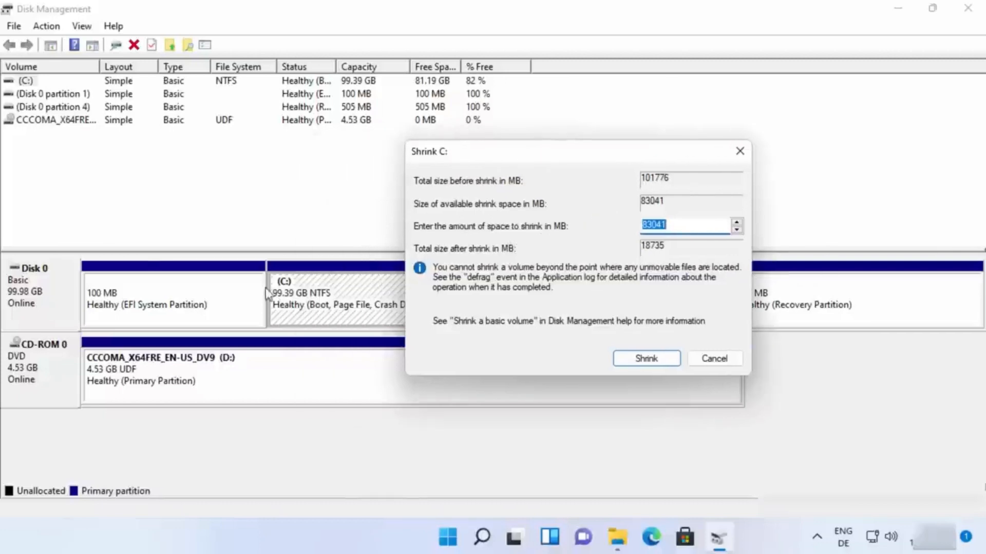
pyautogui.click(677, 224)
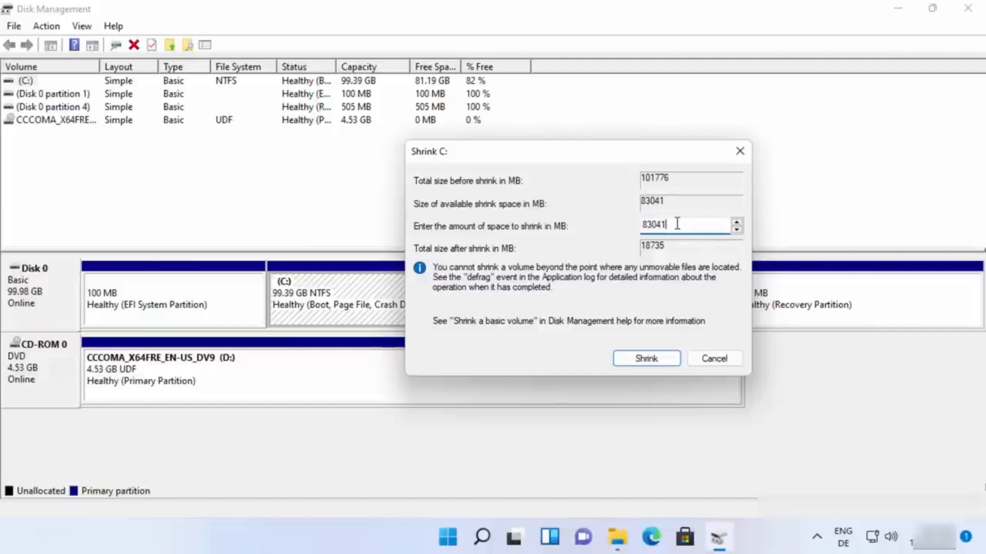
pyautogui.press('BackSpace')
pyautogui.press('BackSpace')
pyautogui.press('BackSpace')
pyautogui.press('BackSpace')
pyautogui.press('BackSpace')
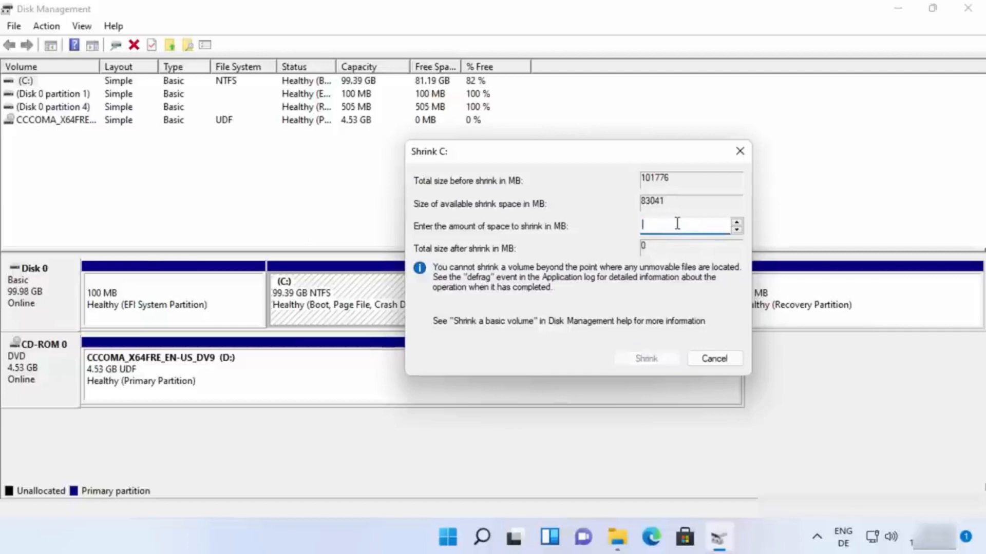
pyautogui.write('10000')
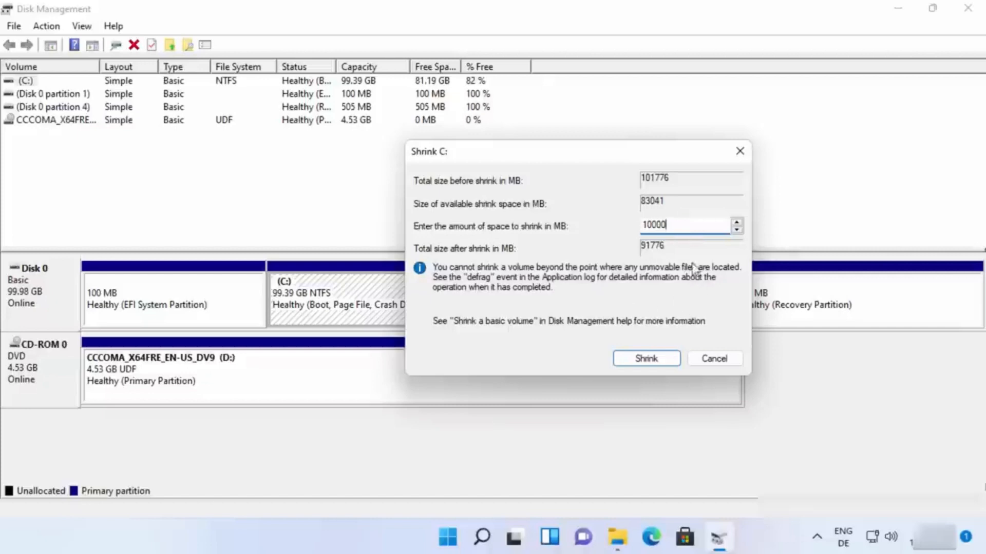
pyautogui.click(645, 359)
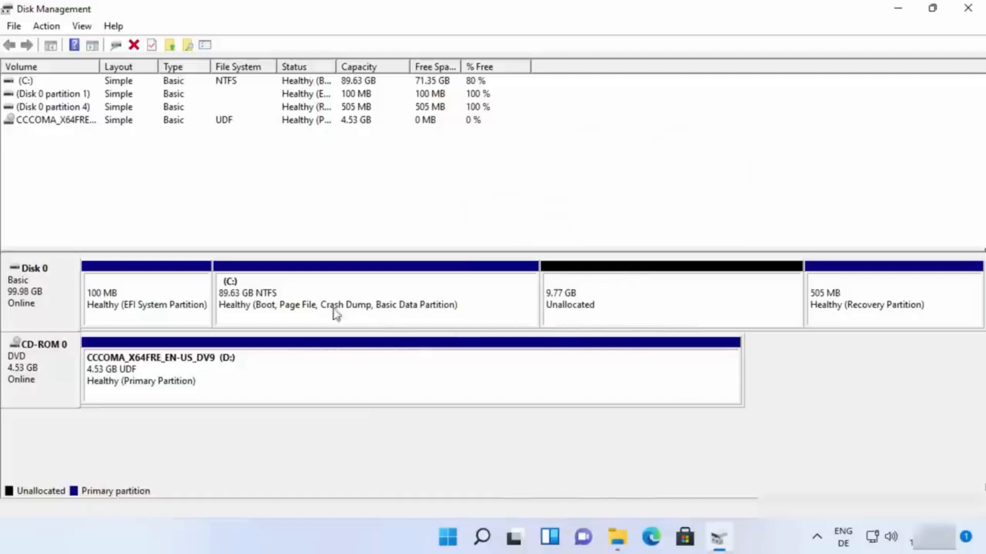
# Step: Start a new simple volume in Disk 0's unallocated space, keeping the volume size at 9999 MB
pyautogui.click(648, 299)
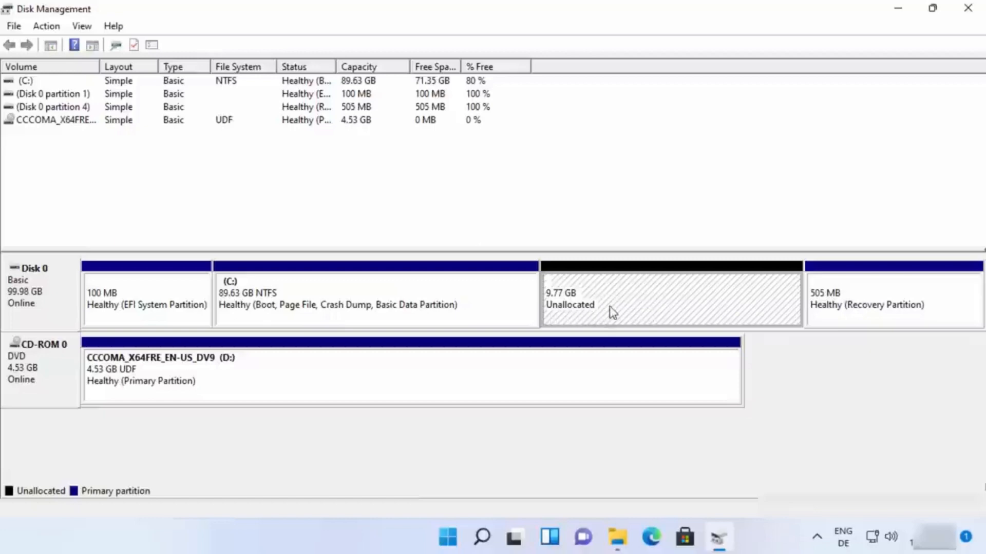
pyautogui.rightClick(652, 298)
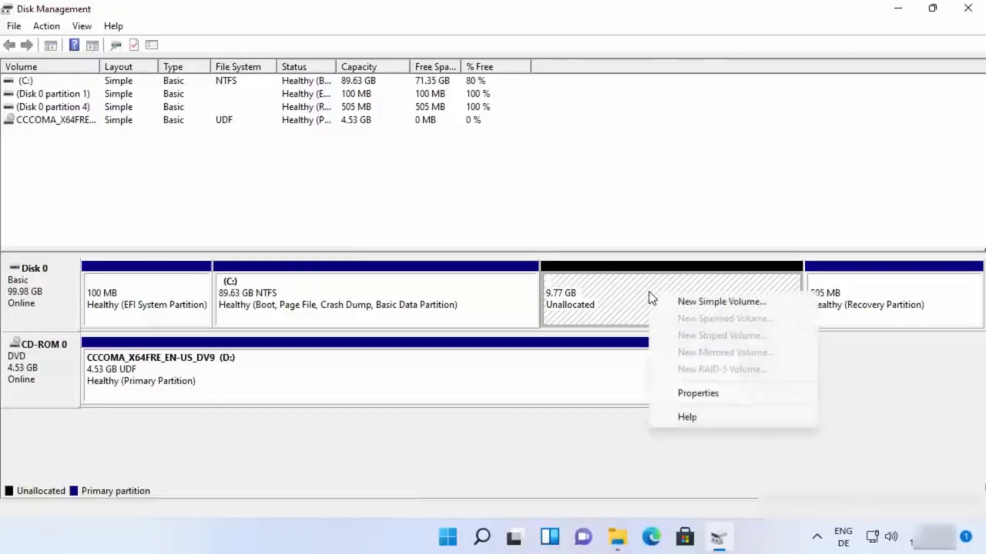
pyautogui.click(683, 303)
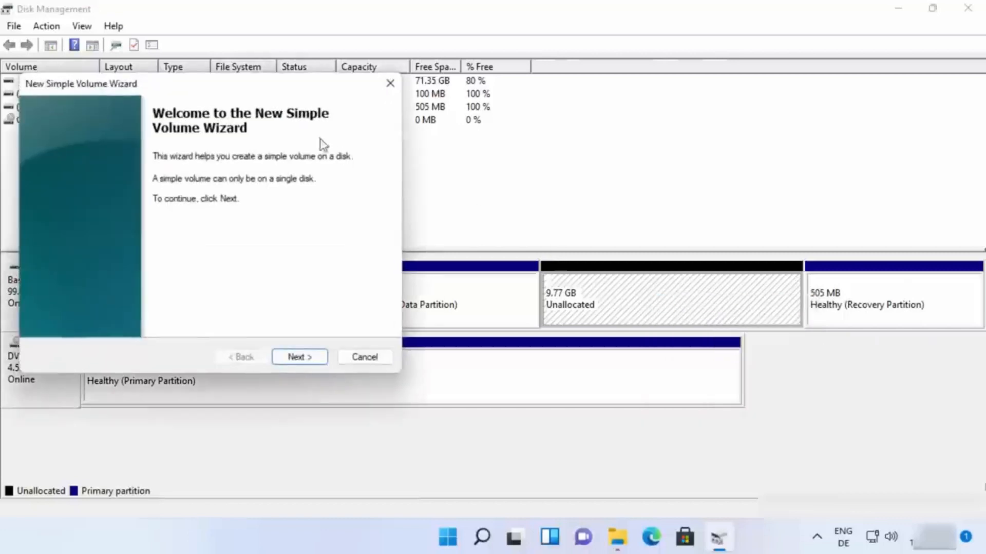
pyautogui.moveTo(264, 90); pyautogui.dragTo(563, 117)
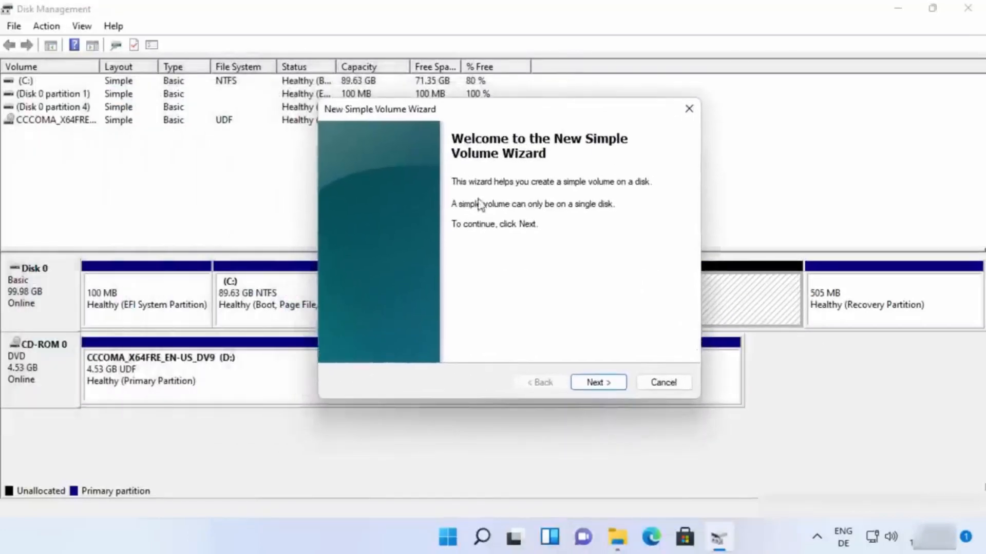
pyautogui.click(594, 382)
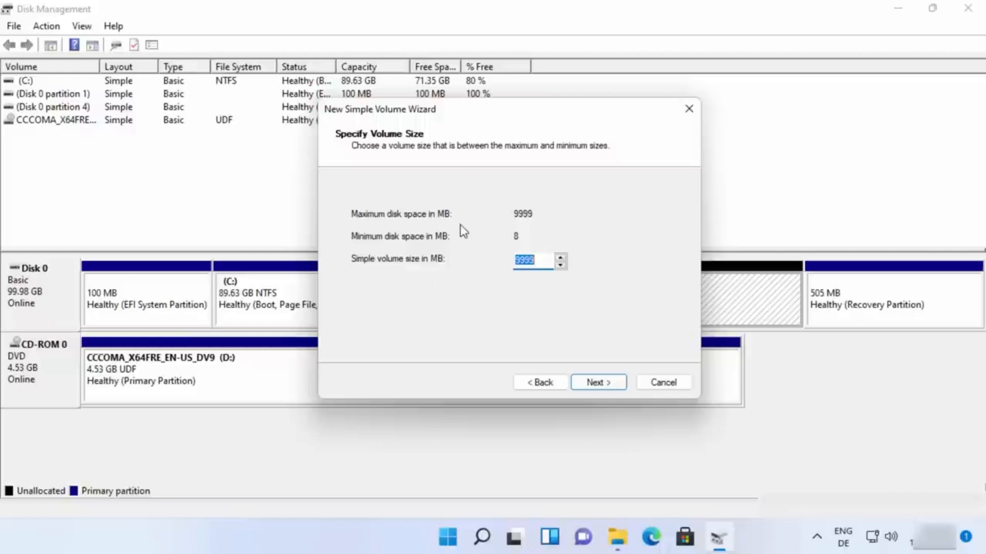
pyautogui.click(585, 383)
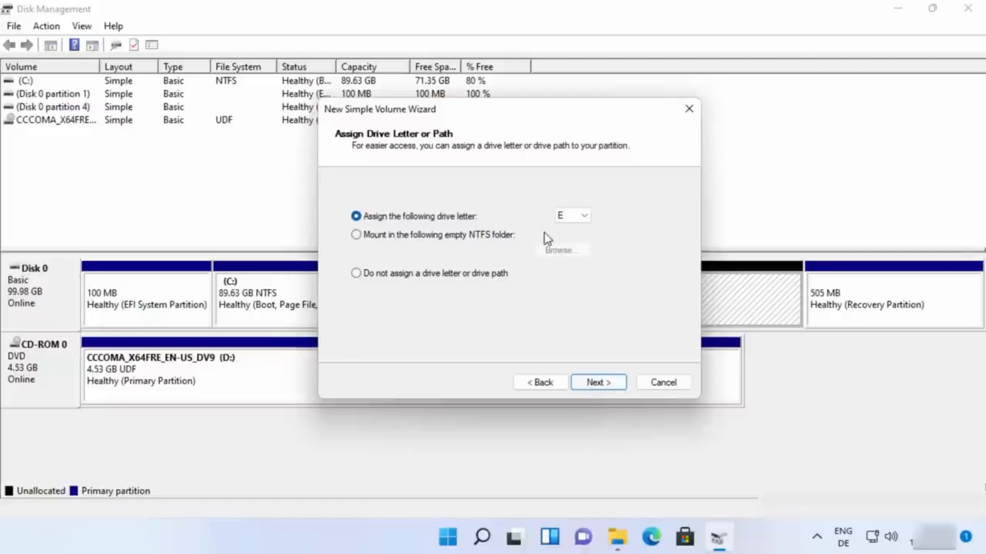
# Step: Check the existing drives in File Explorer and assign drive letter E to the new volume
pyautogui.click(617, 537)
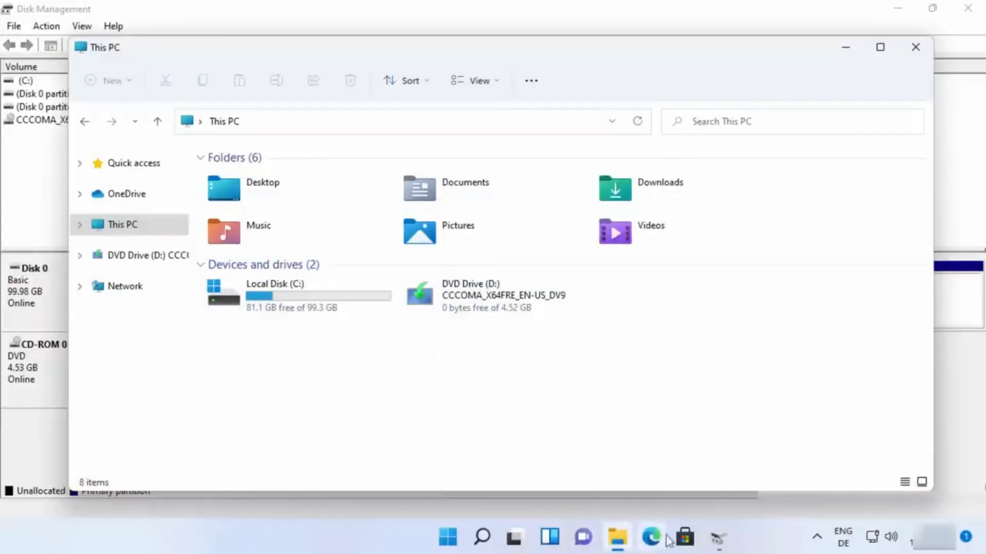
pyautogui.click(711, 531)
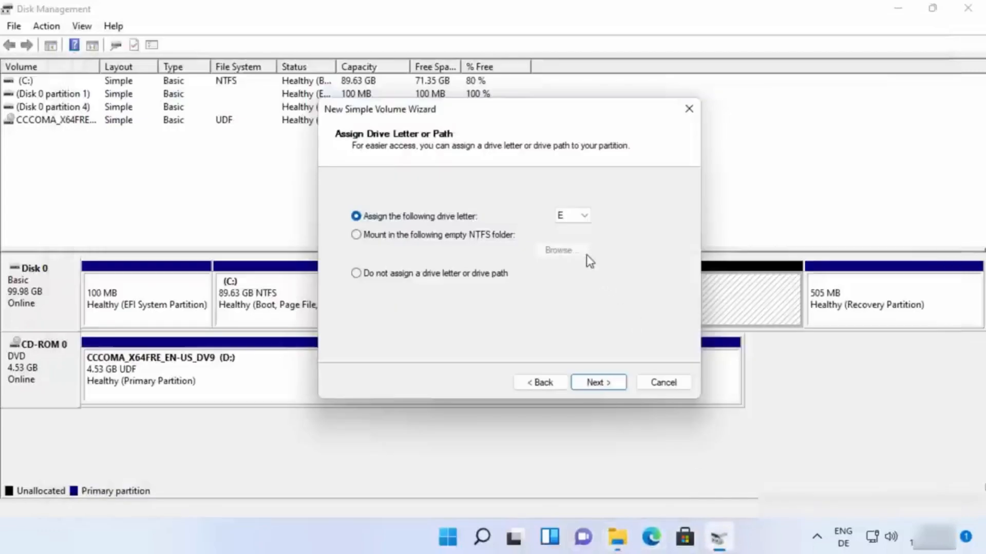
pyautogui.click(567, 220)
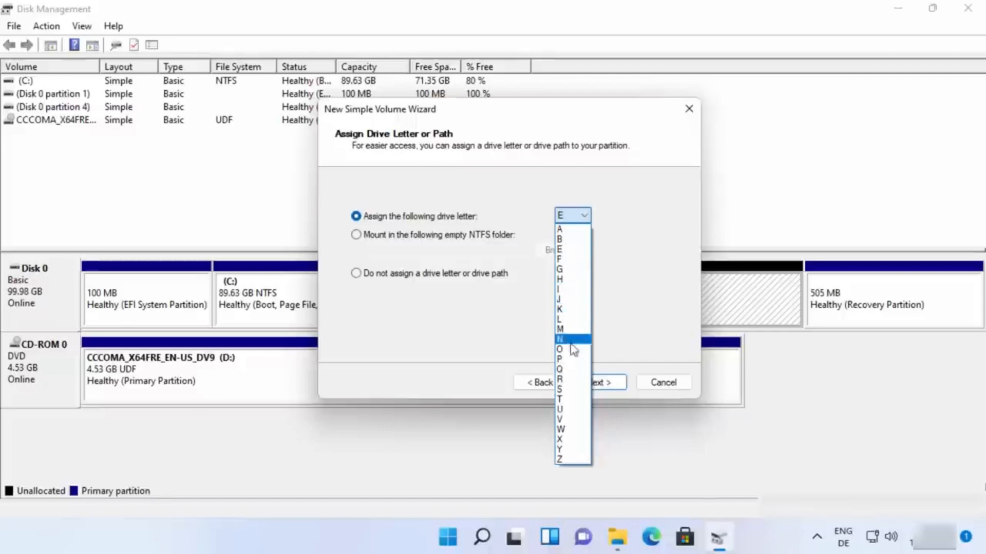
pyautogui.click(573, 249)
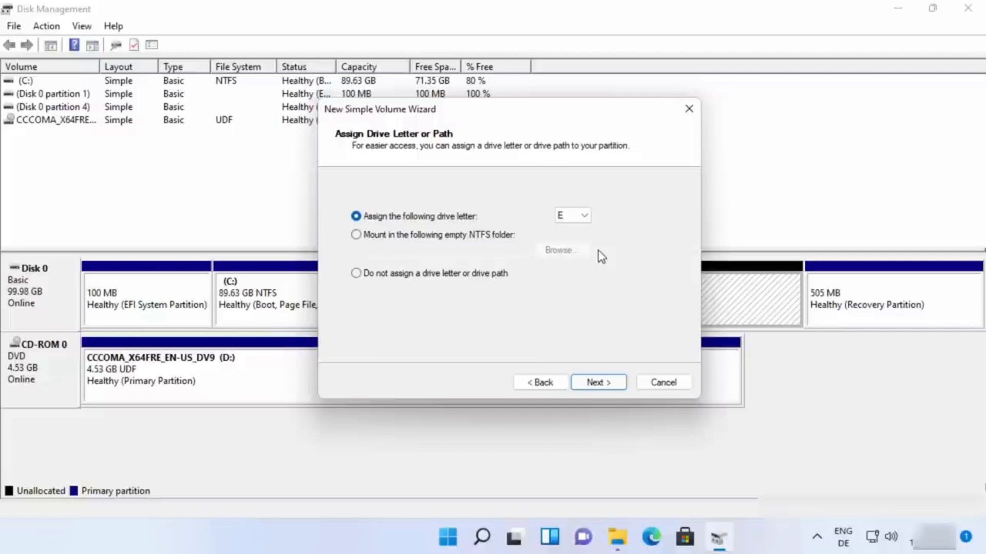
# Step: Label the new volume Data, keep the NTFS file system, default allocation unit size and quick format, and finish creating it
pyautogui.click(591, 388)
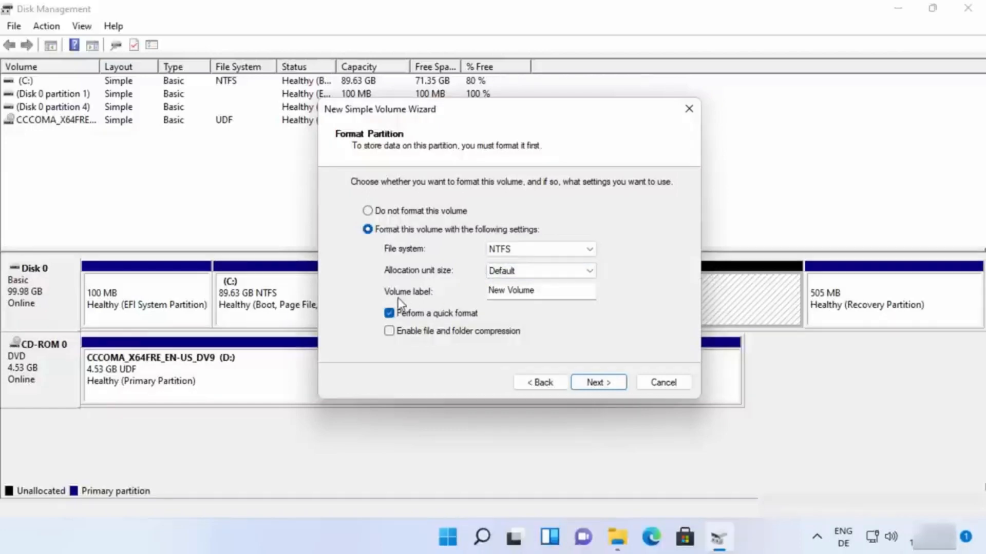
pyautogui.doubleClick(535, 291)
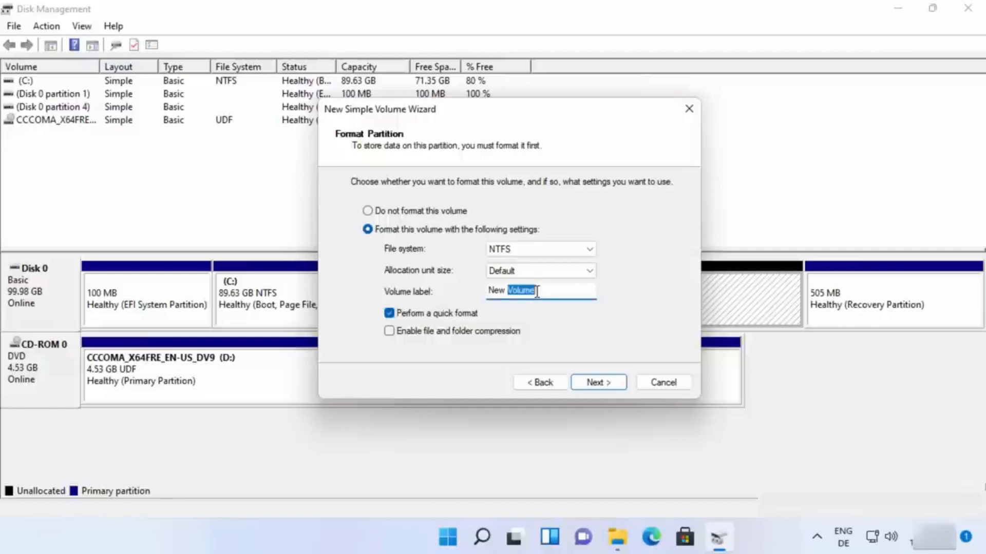
pyautogui.press('BackSpace')
pyautogui.press('BackSpace')
pyautogui.press('BackSpace')
pyautogui.press('BackSpace')
pyautogui.press('BackSpace')
pyautogui.write('Data')
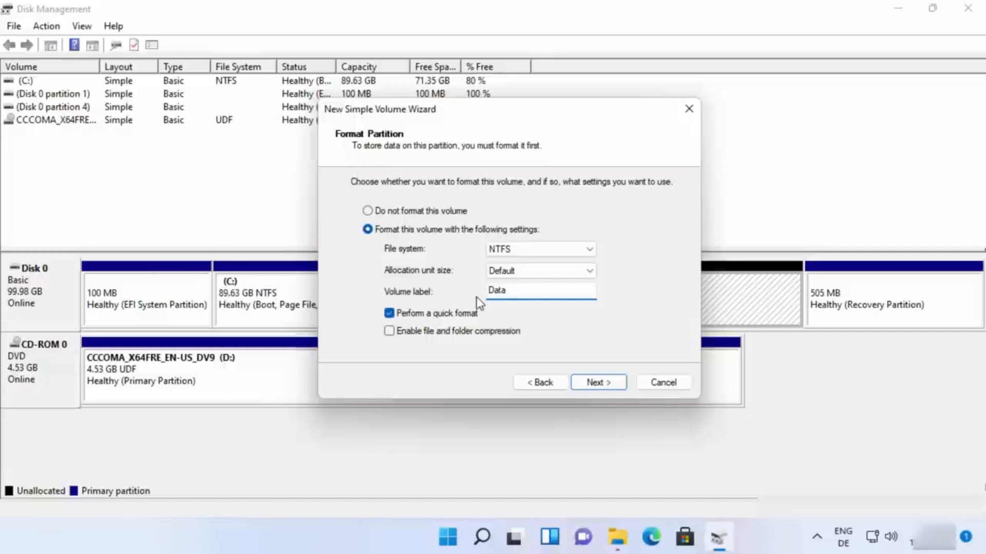
pyautogui.click(599, 383)
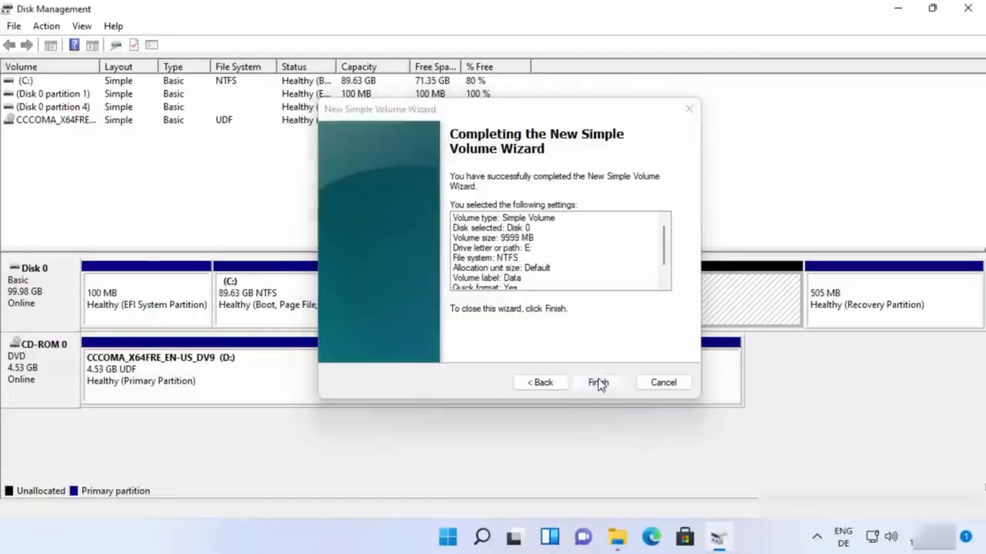
pyautogui.click(598, 383)
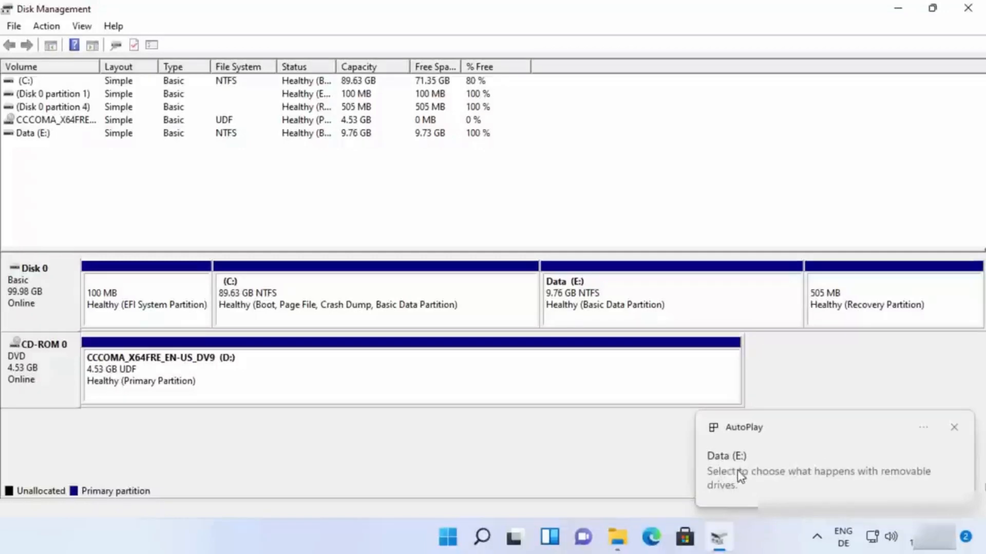
# Step: Check the Data (E:) drive in File Explorer and open Disk Management in a maximized Computer Management window launched from This PC
pyautogui.click(618, 539)
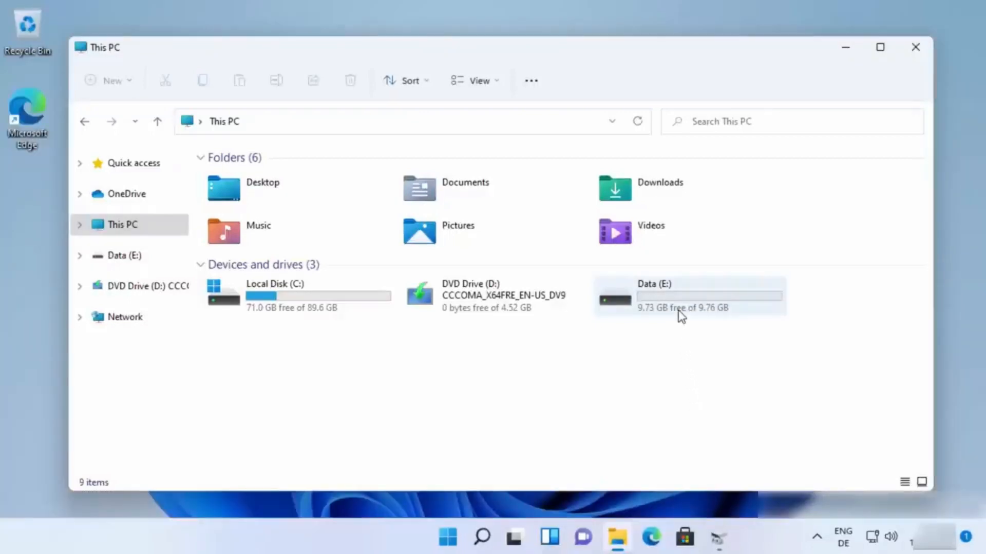
pyautogui.moveTo(681, 316)
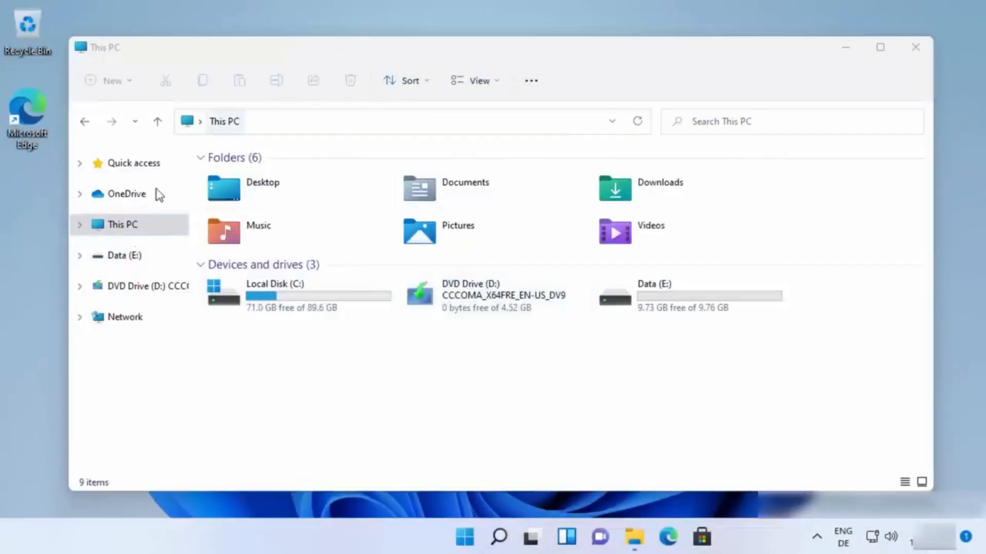
pyautogui.rightClick(141, 226)
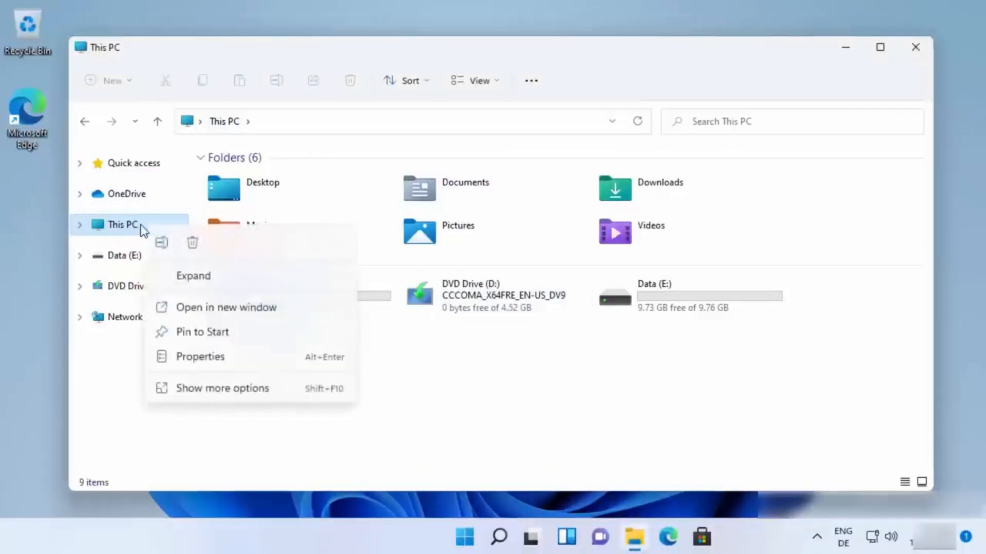
pyautogui.click(227, 389)
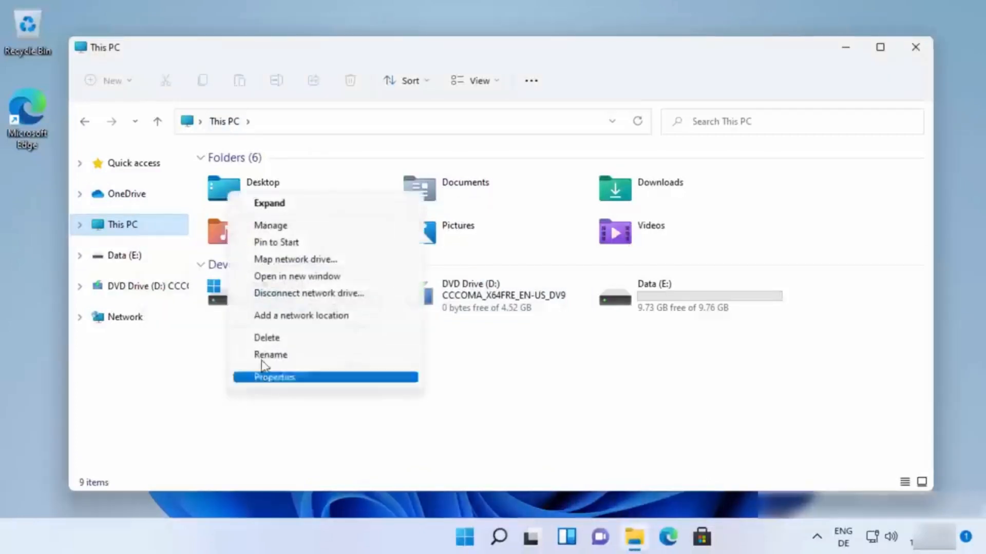
pyautogui.click(276, 229)
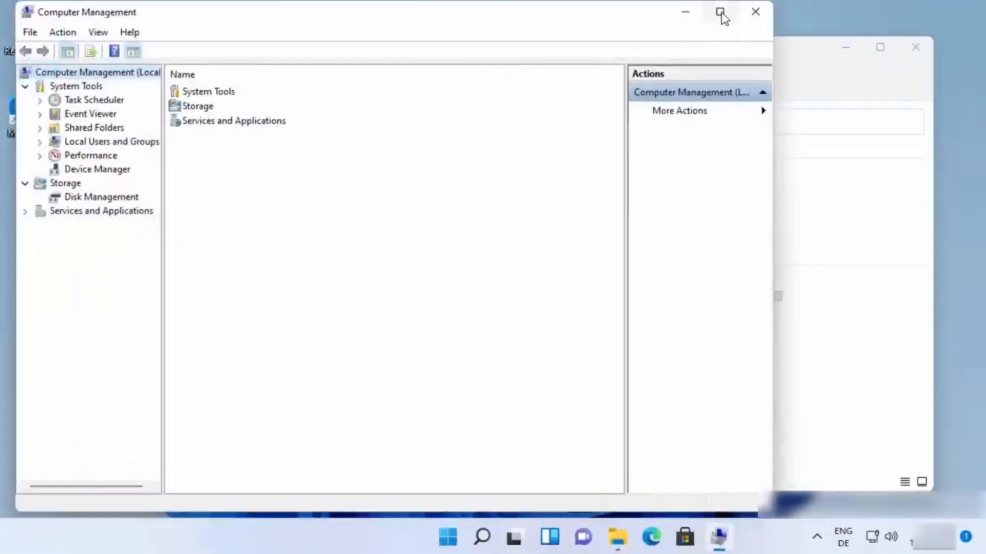
pyautogui.click(720, 12)
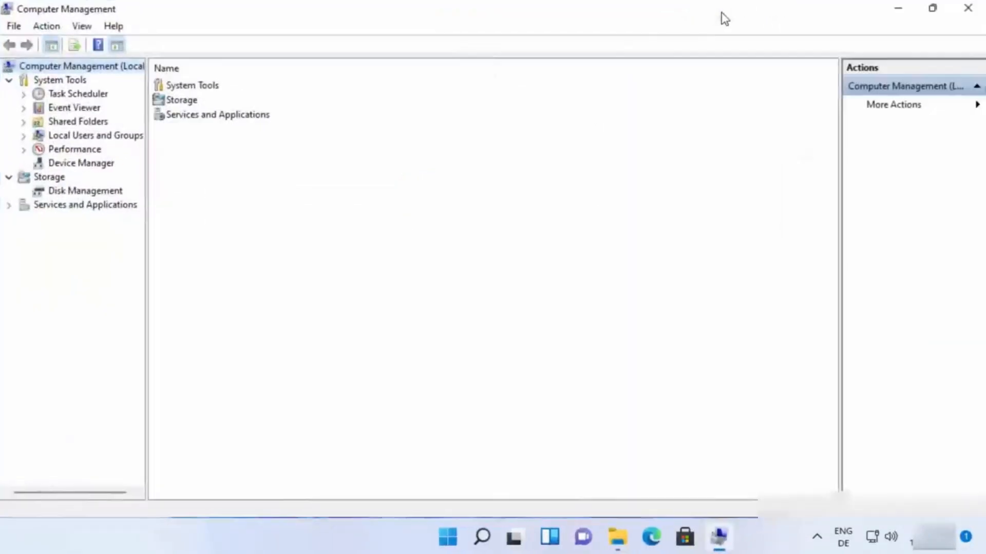
pyautogui.click(65, 192)
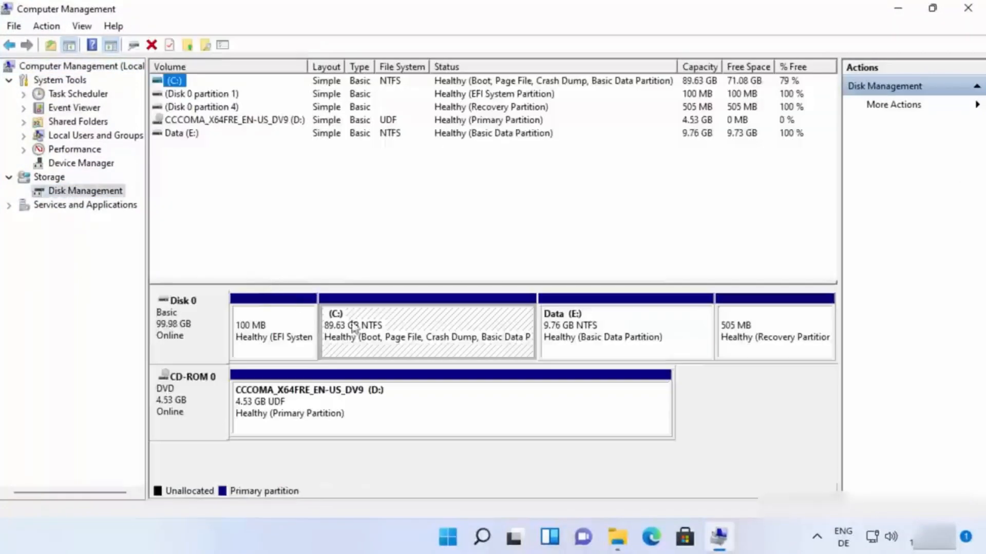
# Step: Delete the Data (E:) volume on Disk 0 and confirm erasing its data
pyautogui.click(587, 338)
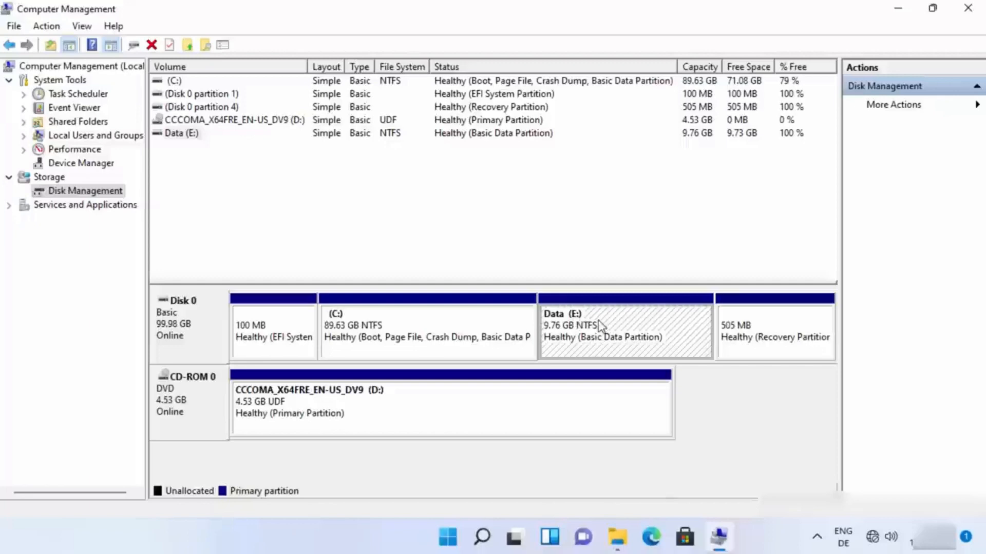
pyautogui.click(619, 325)
pyautogui.rightClick(614, 322)
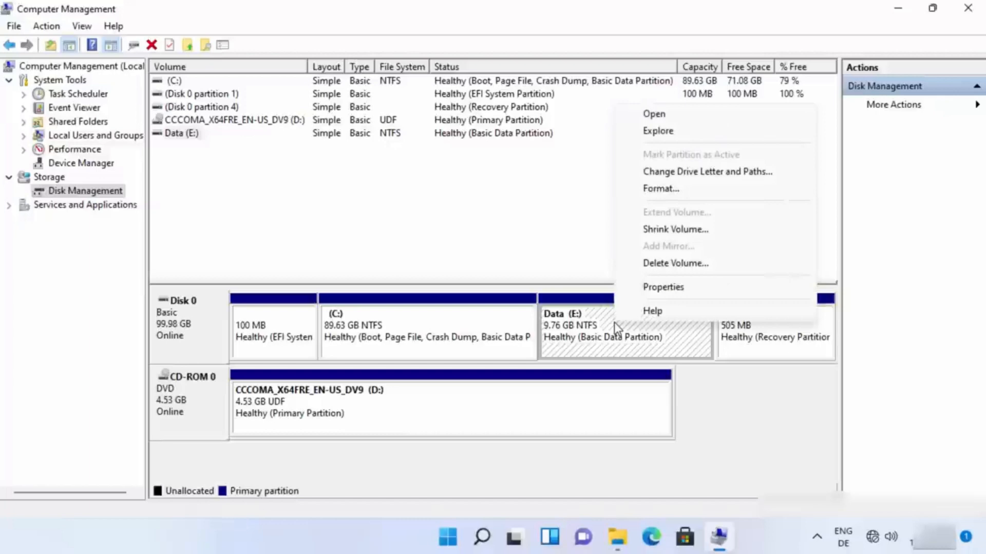
pyautogui.click(666, 264)
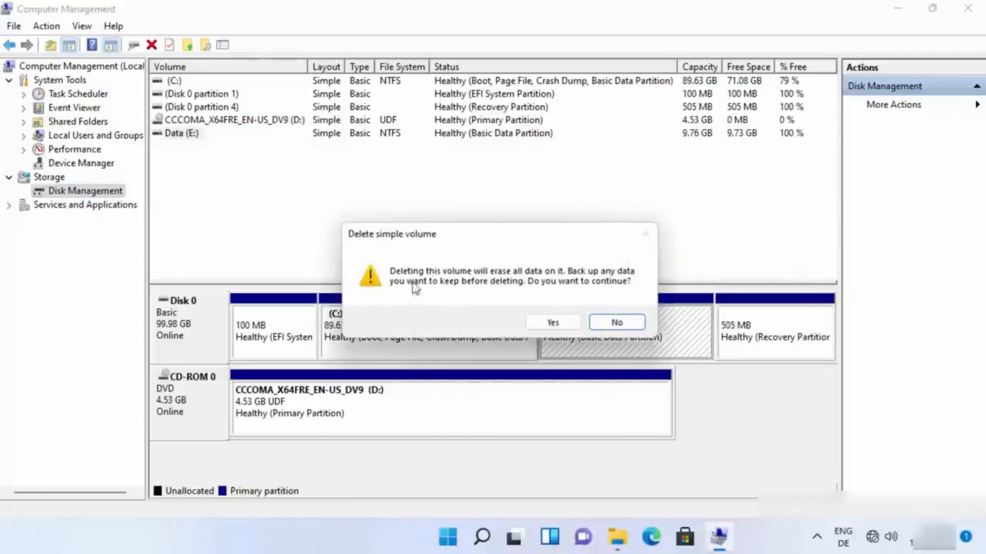
pyautogui.click(551, 326)
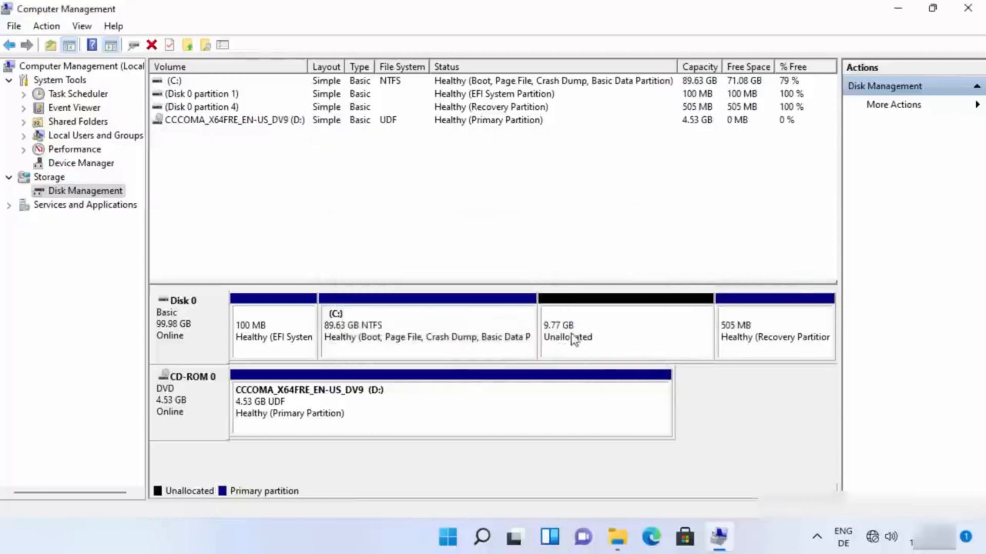
# Step: Extend the C: volume with the 9999 MB of unallocated space on Disk 0 and check the drives under This PC in File Explorer
pyautogui.click(593, 323)
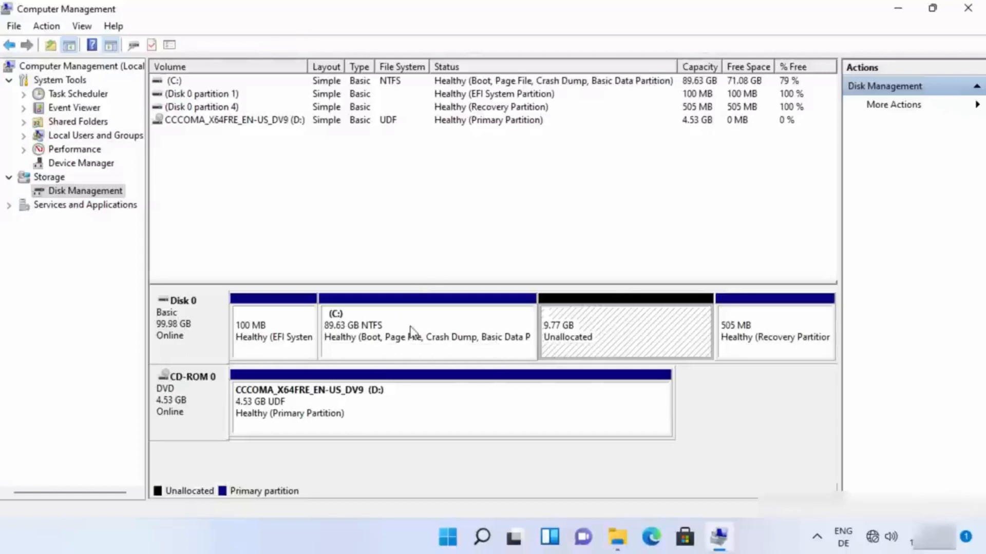
pyautogui.click(453, 332)
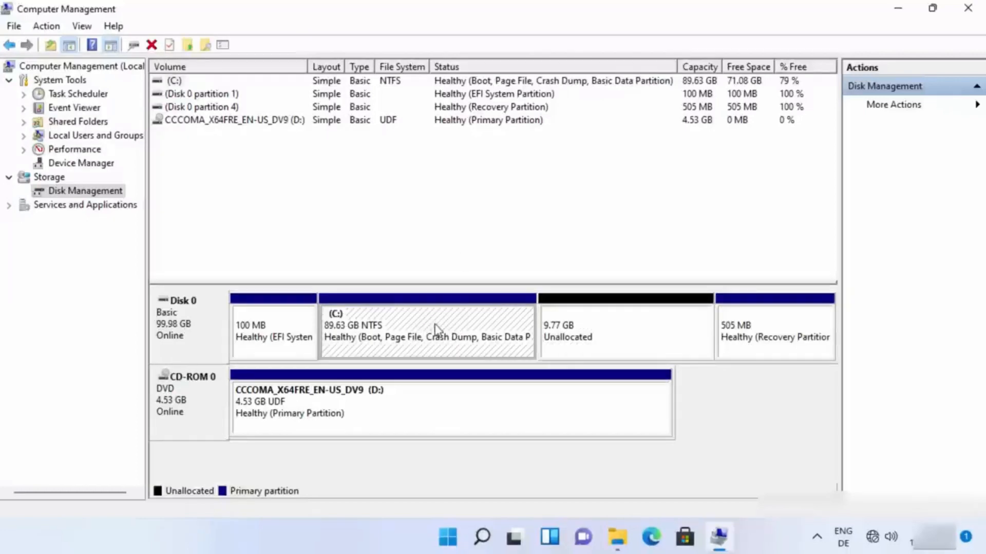
pyautogui.rightClick(440, 328)
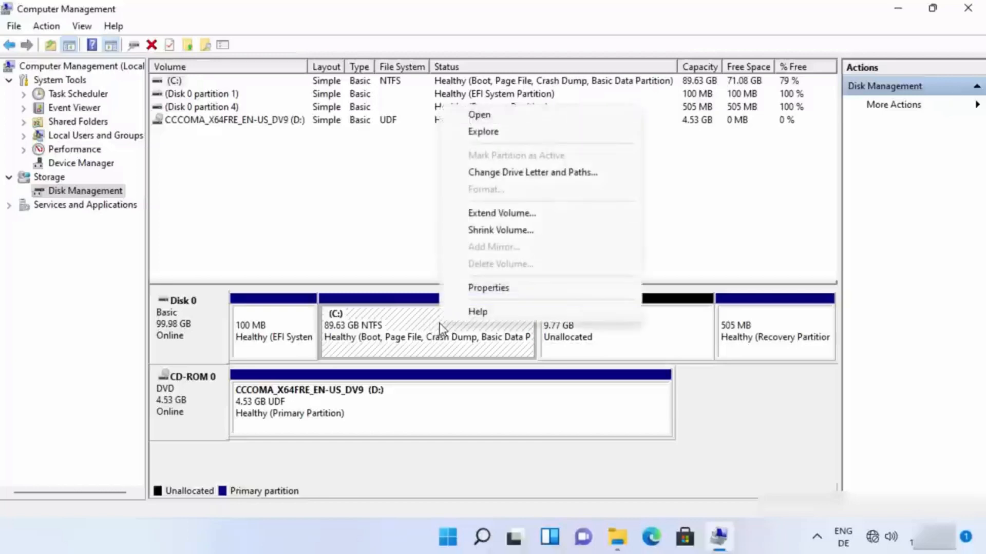
pyautogui.click(511, 216)
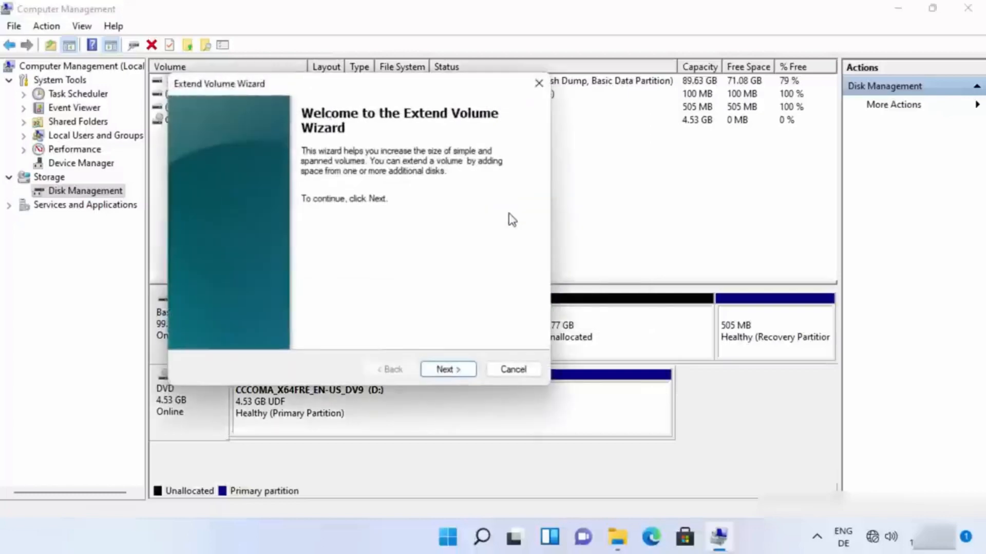
pyautogui.click(448, 369)
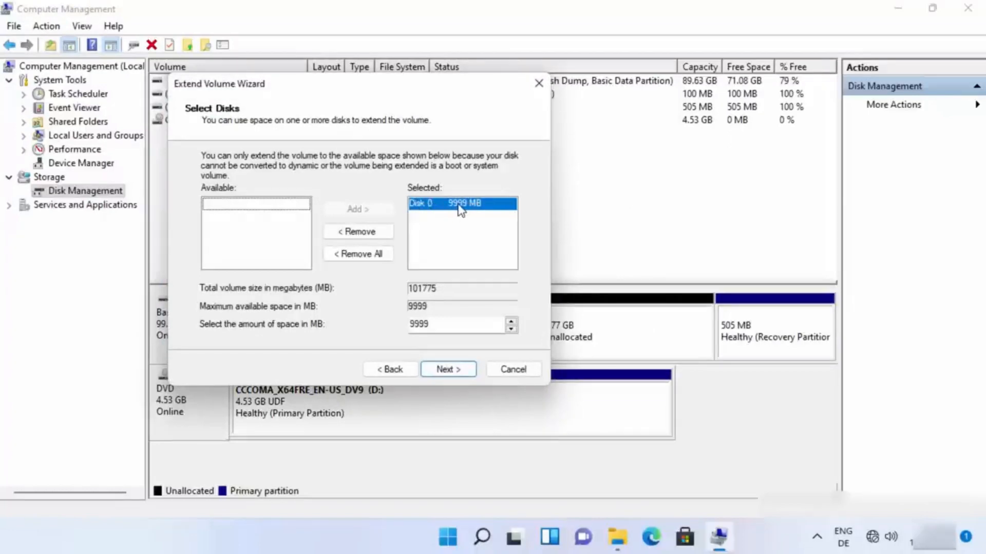
pyautogui.moveTo(433, 87); pyautogui.dragTo(382, 94)
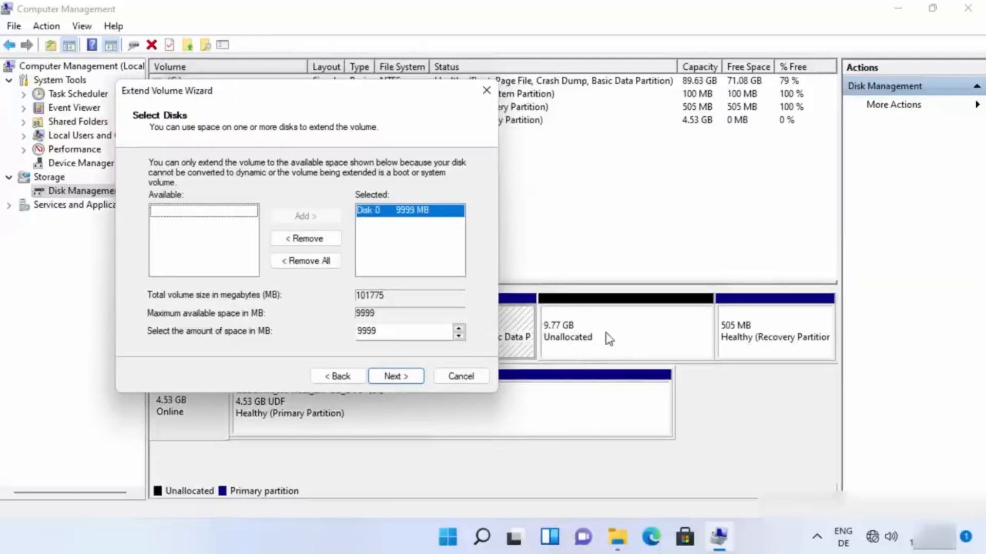
pyautogui.moveTo(341, 97); pyautogui.dragTo(460, 103)
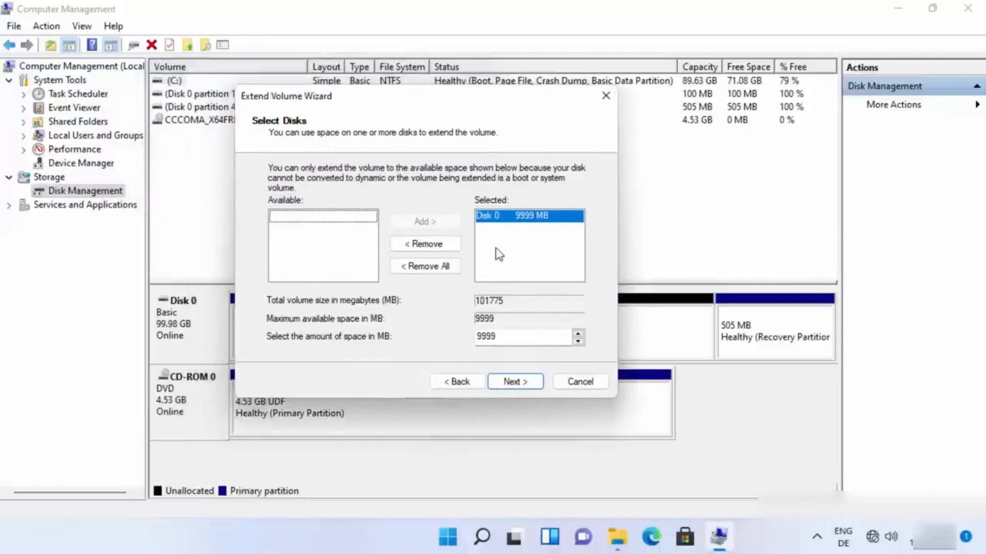
pyautogui.click(516, 382)
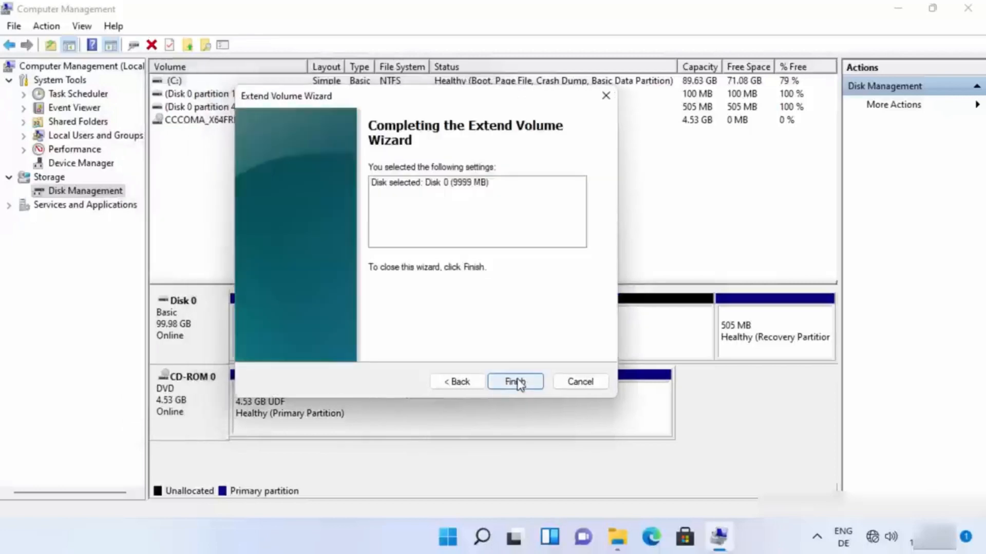
pyautogui.click(514, 382)
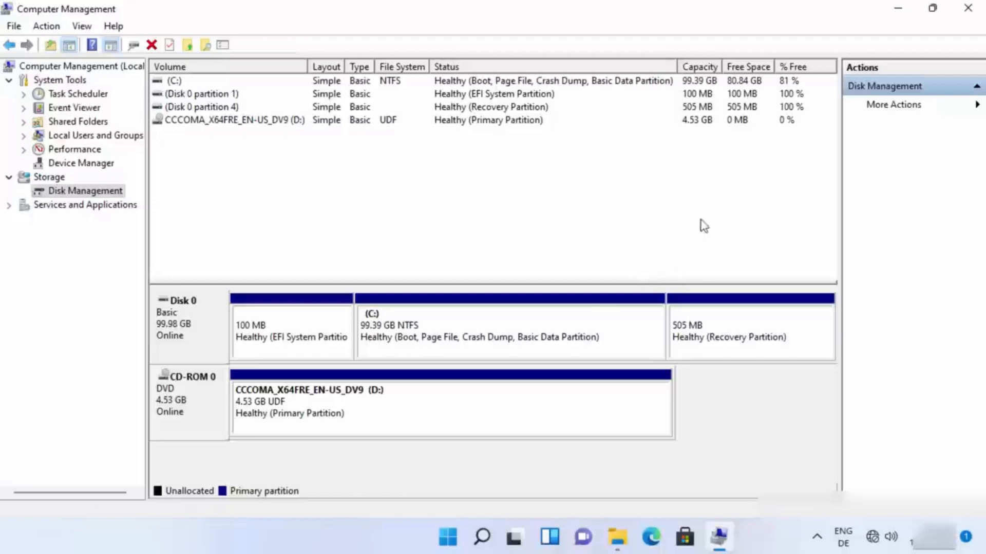
pyautogui.click(901, 15)
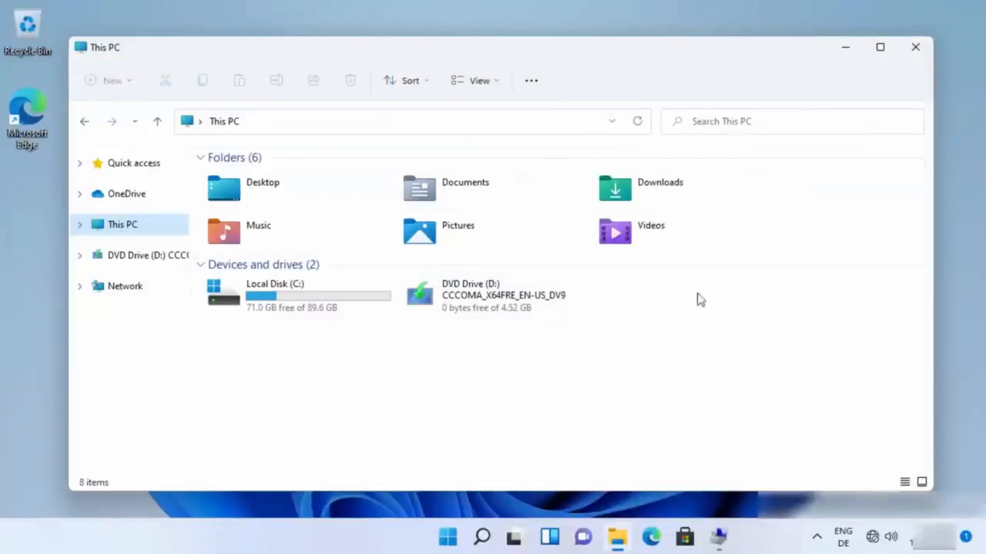
pyautogui.click(691, 323)
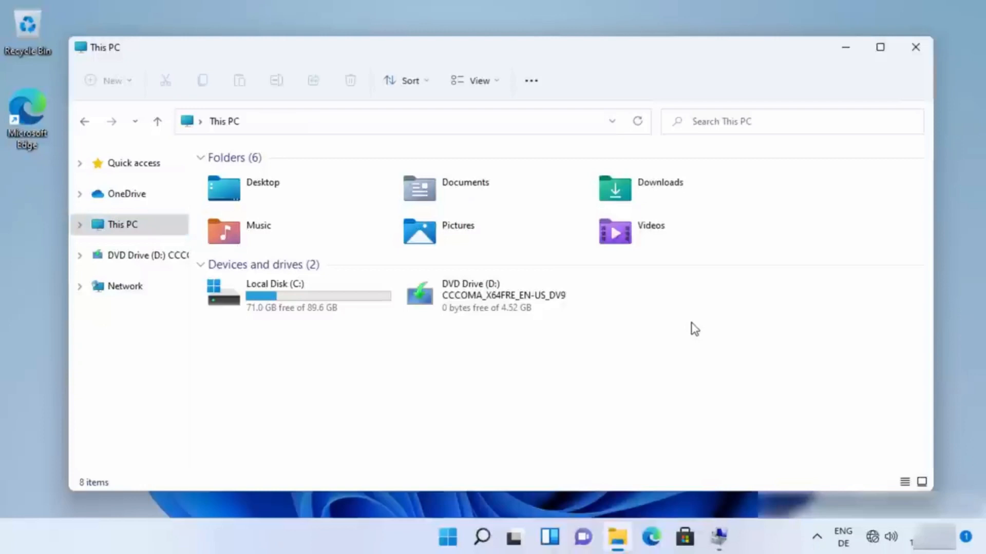